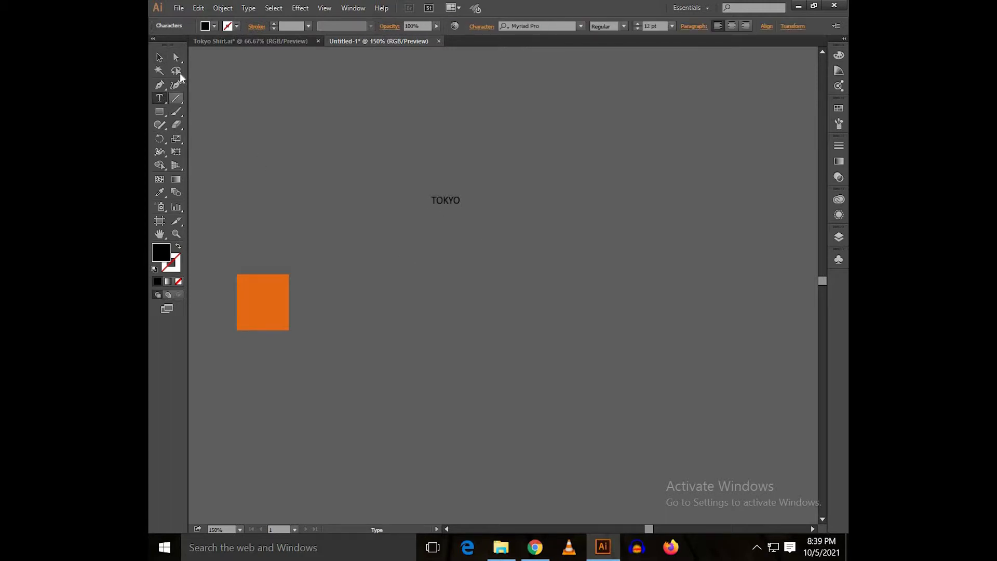
Scale the TOKYO text up to about 84 pt and move it lower on the canvas, beyond the orange square.
left_click(159, 57)
left_click_drag(463, 209, 560, 370)
left_click_drag(477, 354, 470, 394)
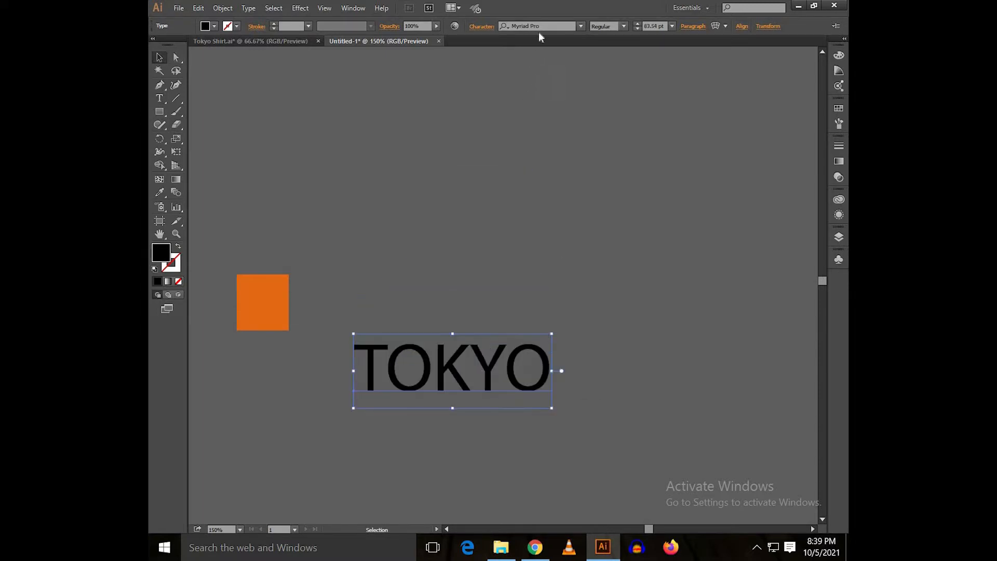
Set the TOKYO text in the Bebas Neue font and enlarge it to about 145 pt beside the orange square.
type("be")
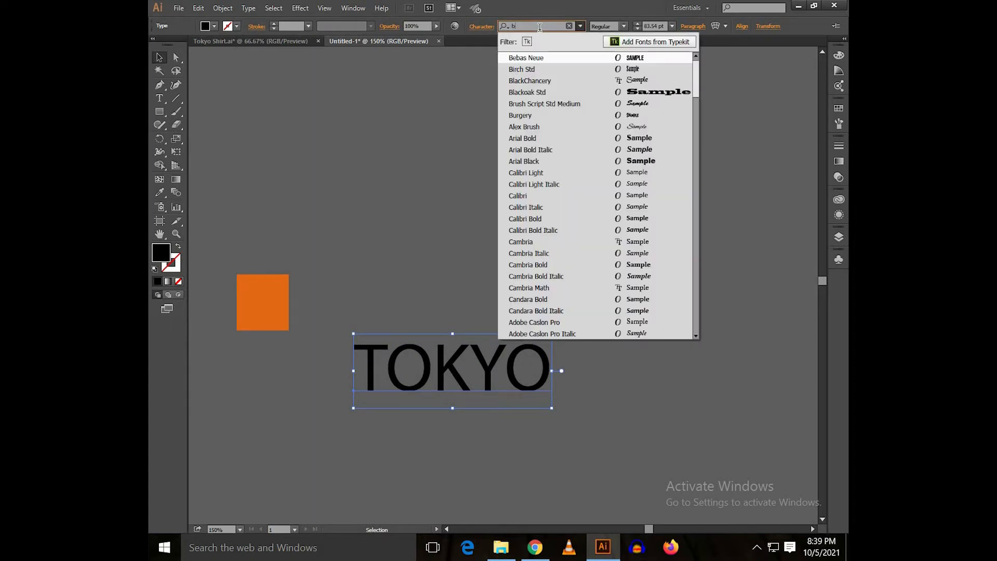
left_click(542, 59)
left_click_drag(444, 365, 510, 287)
left_click_drag(555, 327, 602, 351)
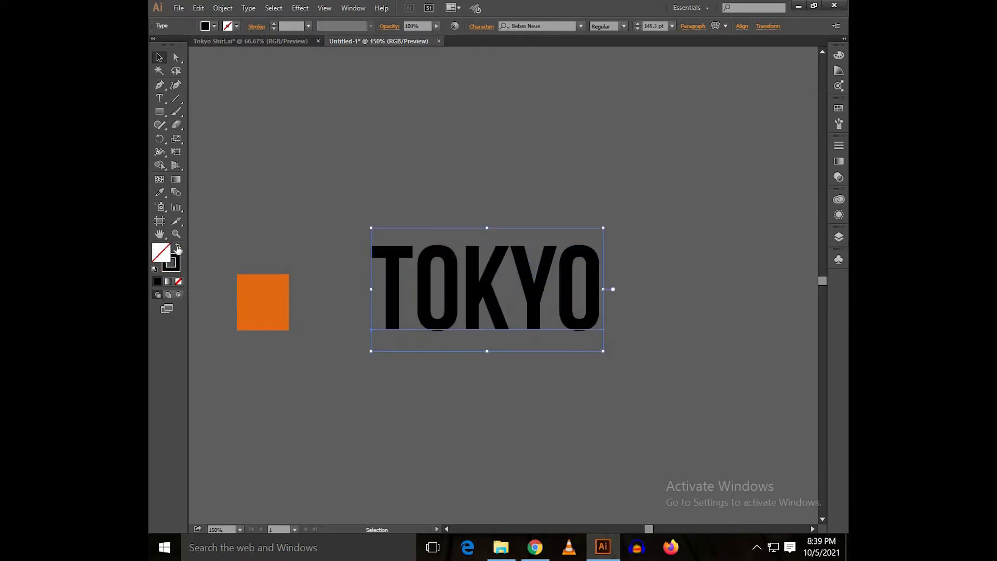
Give the TOKYO text no fill and an orange stroke sampled from the orange square.
left_click(177, 250)
key("i")
left_click(250, 287)
left_click(178, 246)
key("v")
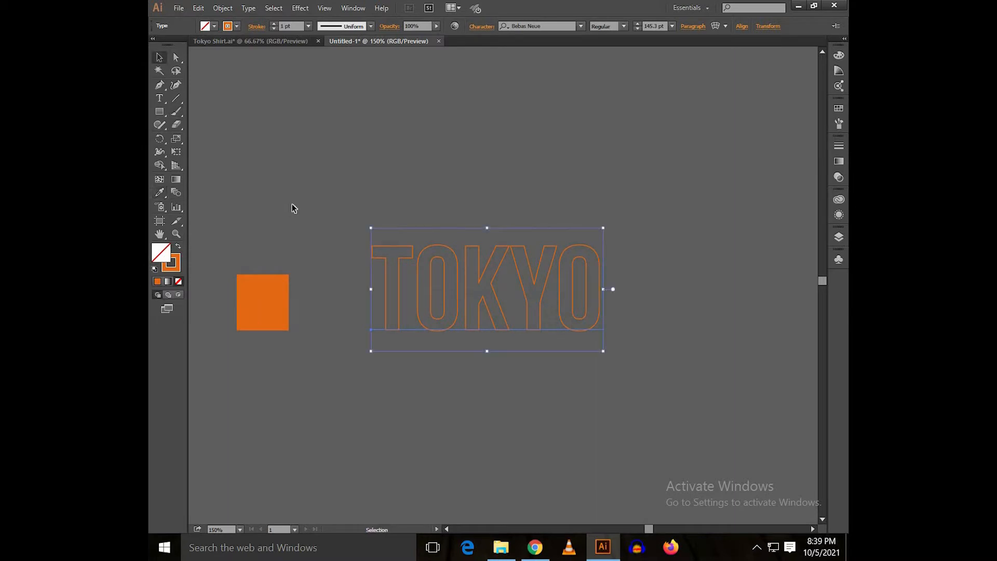
left_click(292, 208)
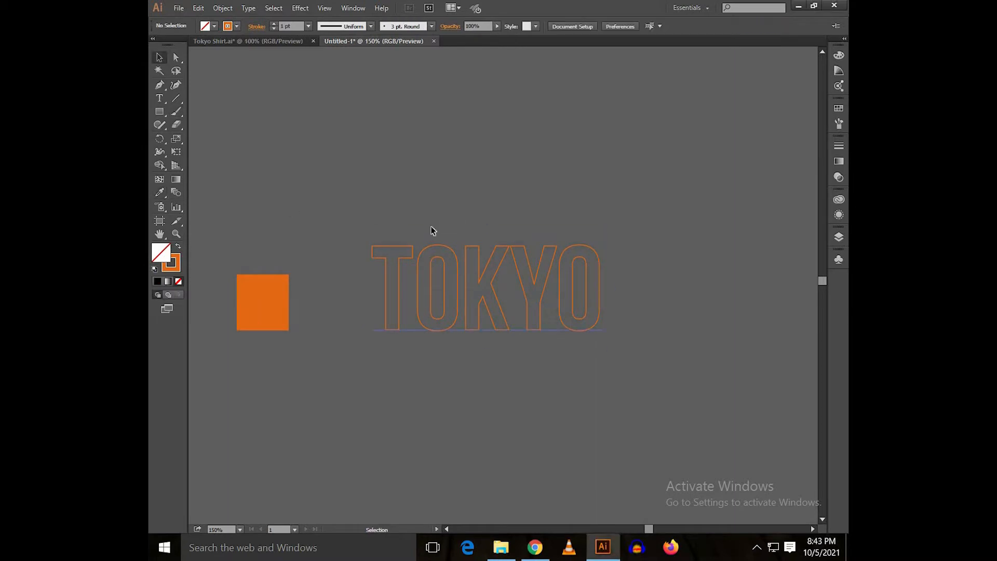
Set the TOKYO text's stroke weight to 4 pt and its font size to 220 pt.
left_click(432, 230)
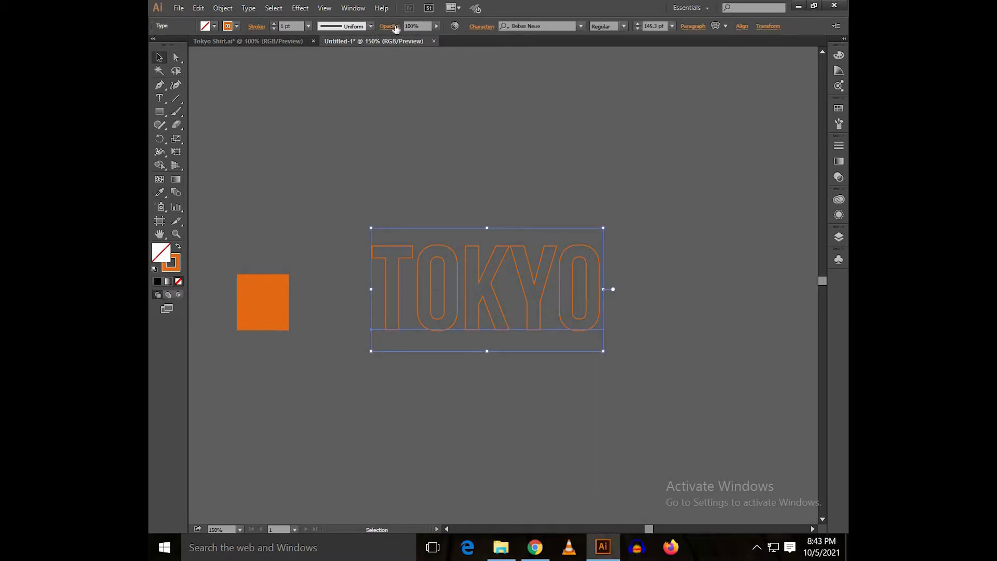
scroll(296, 27, "up", 2)
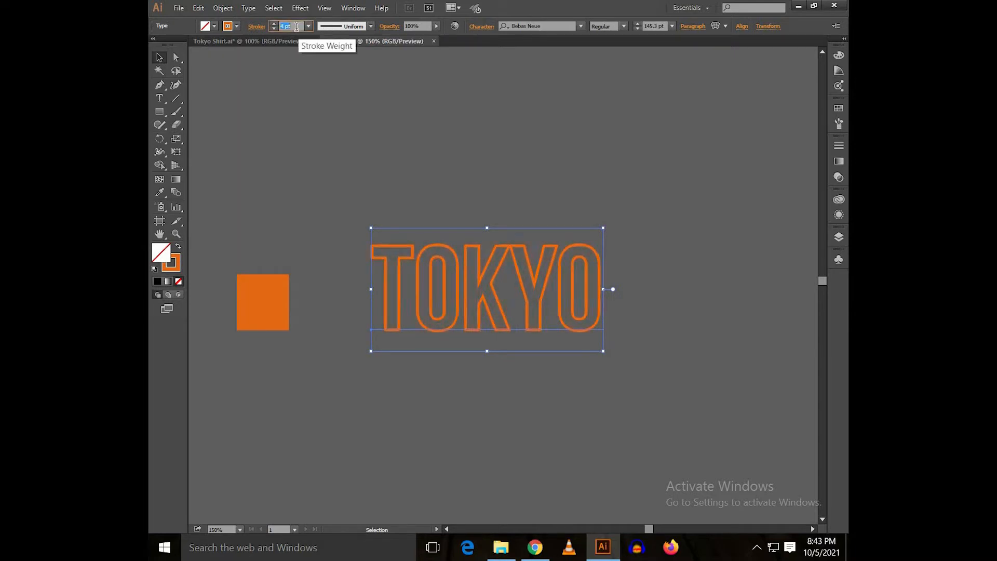
left_click(478, 30)
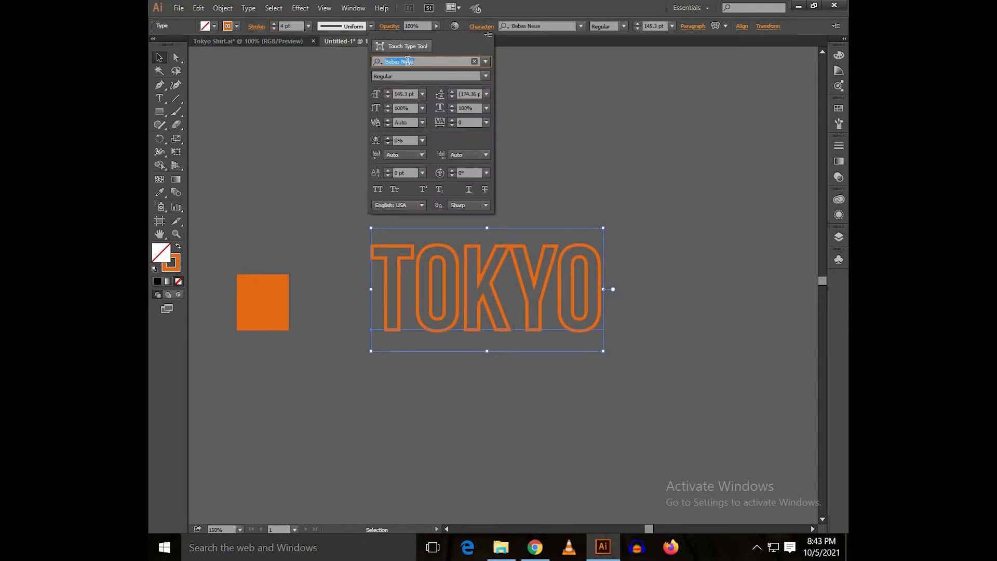
left_click(372, 96)
type("22")
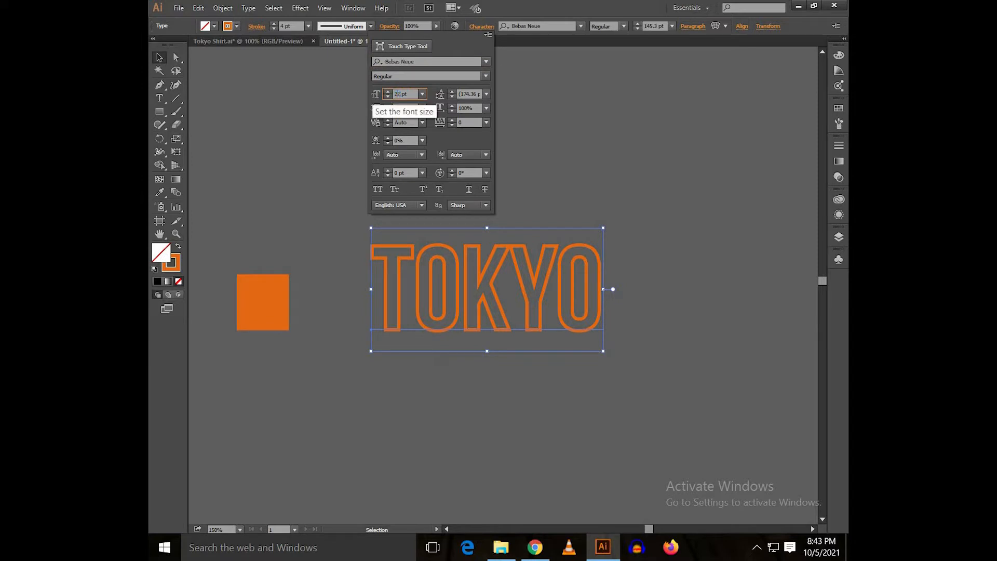
type("0")
key("Return")
scroll(514, 169, "down", 2)
left_click_drag(484, 288, 506, 322)
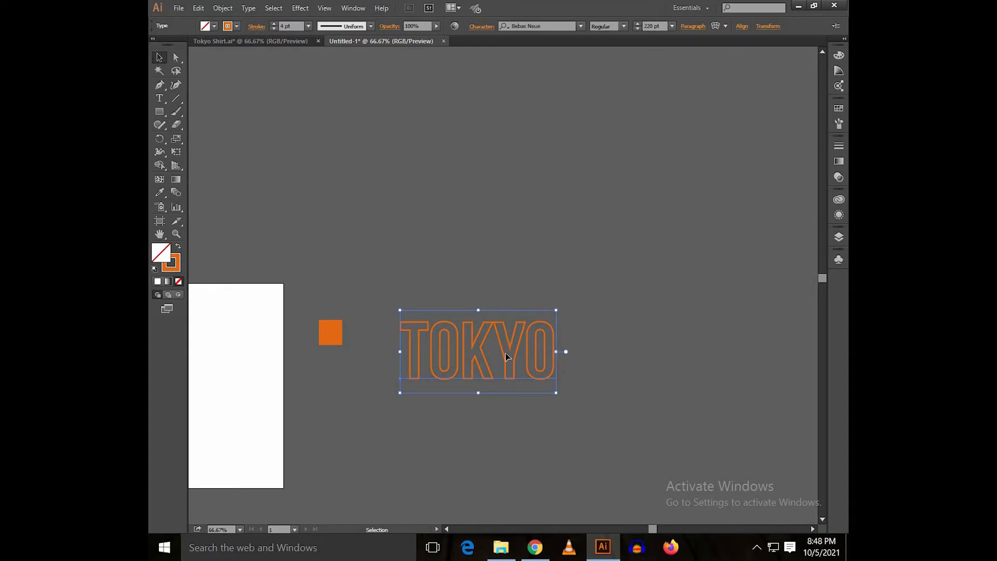
Duplicate the TOKYO text directly above the original and give the copy a white fill with no stroke.
left_click_drag(505, 357, 506, 262)
key("shift+x")
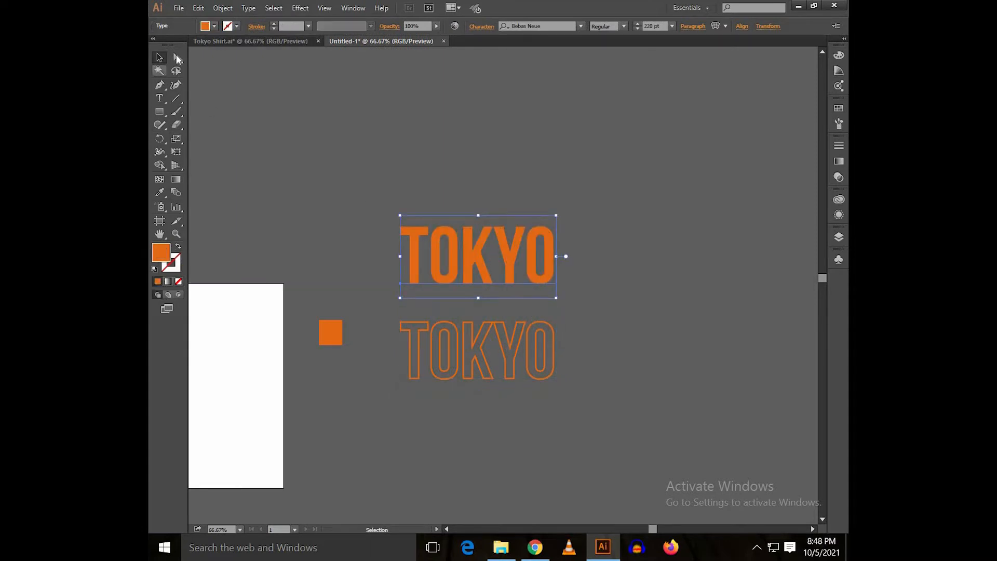
left_click(204, 26)
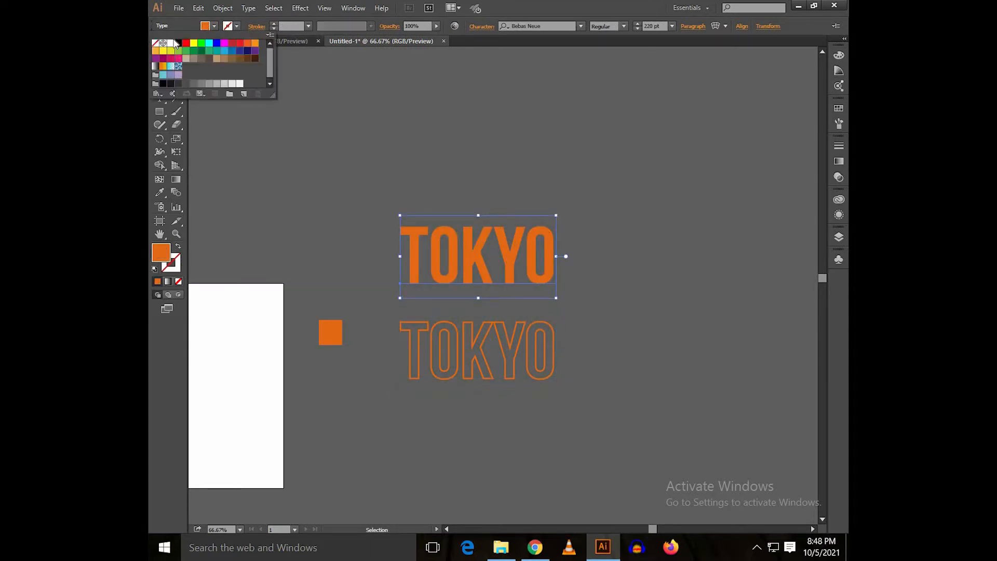
left_click(459, 154)
Raise the white copy slightly and replace its text with SUPERIOUR.
left_click_drag(482, 252, 482, 226)
key("t")
left_click_drag(550, 226, 369, 220)
key("BackSpace")
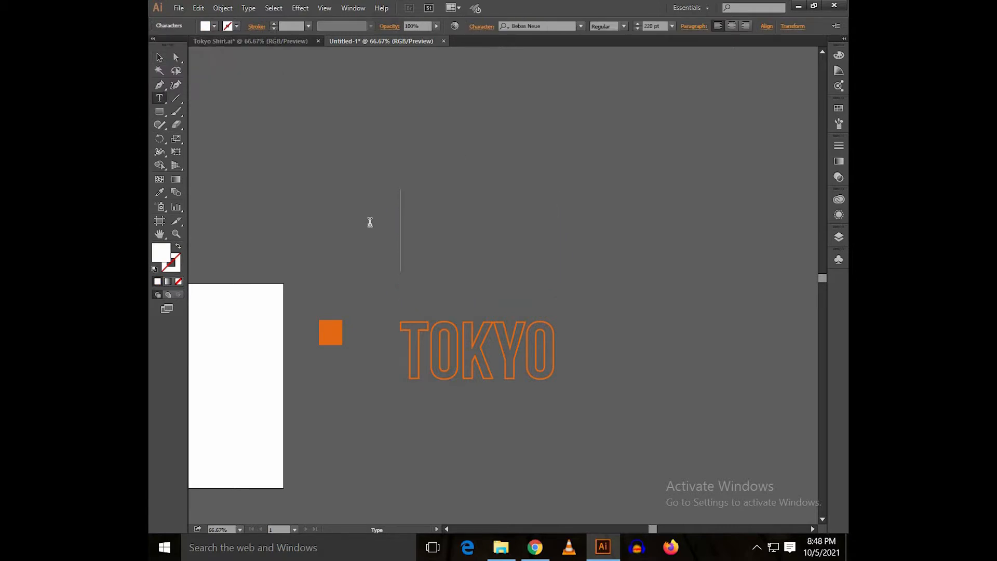
type("SUPERIO")
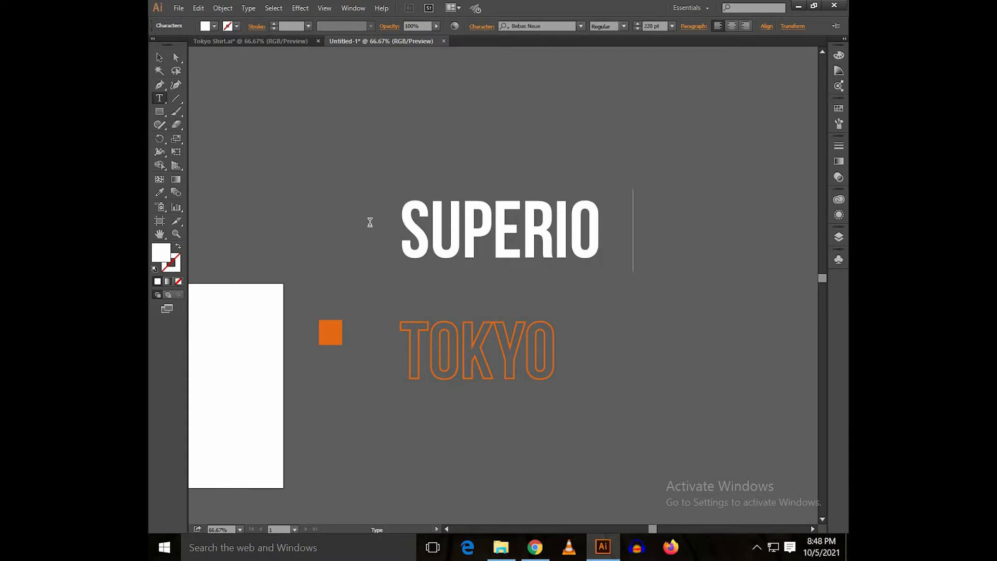
type("UR")
left_click(160, 58)
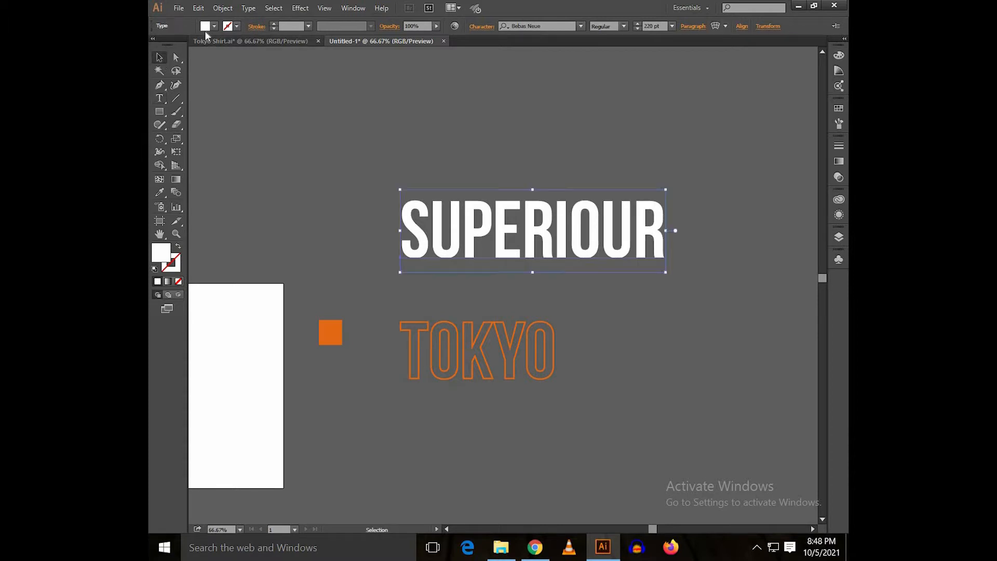
Shrink the SUPERIOUR text to about 156 pt just above TOKYO and reduce its vertical character scale.
left_click_drag(626, 215, 582, 244)
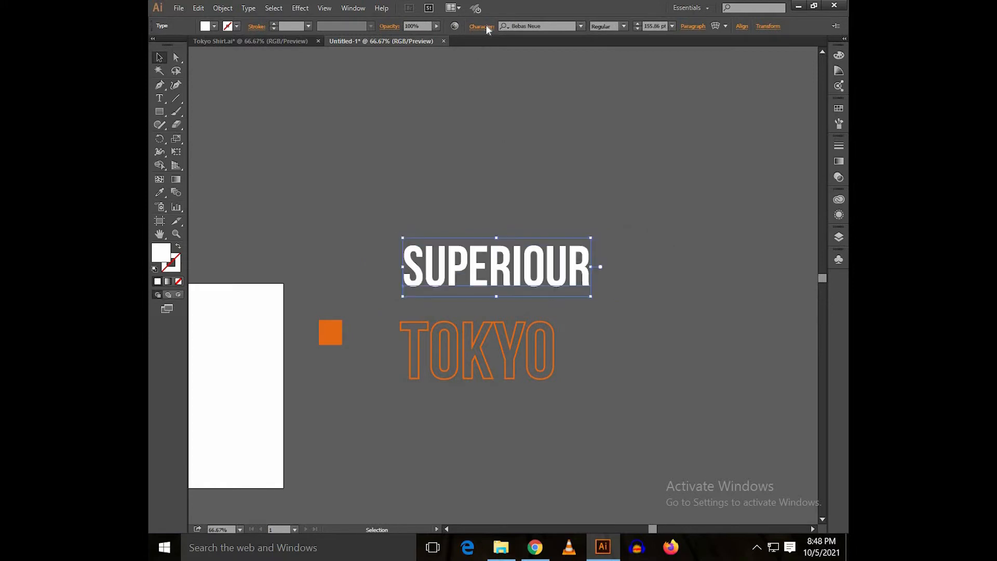
left_click(483, 27)
left_click(410, 108)
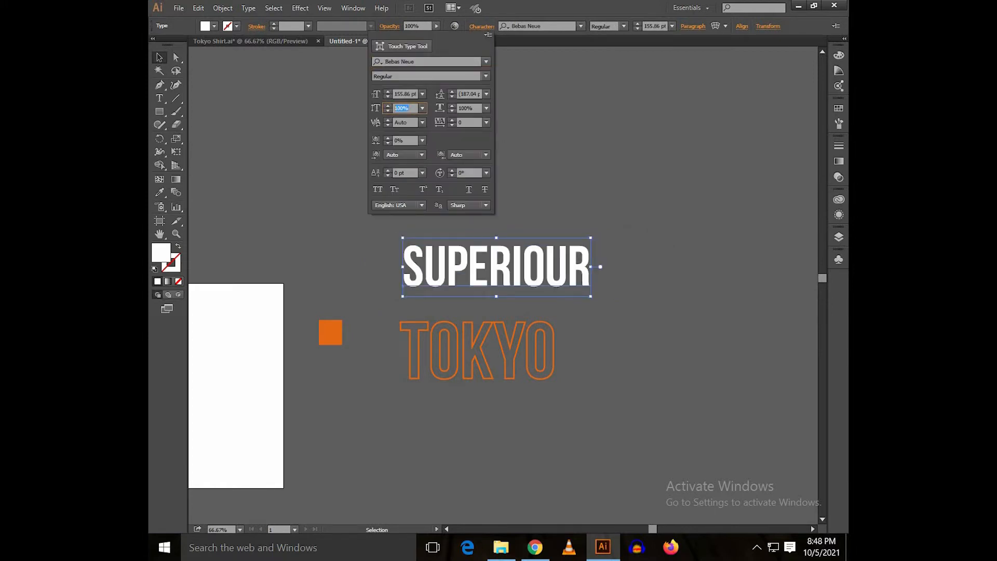
key("Return")
Scale SUPERIOUR to match the width of TOKYO, place it above that word and convert it to outlines.
key("ctrl+plus")
key("ctrl+plus")
left_click_drag(671, 336, 653, 325)
scroll(679, 312, "down", 1)
scroll(688, 282, "down", 1)
left_click_drag(691, 277, 666, 345)
left_click_drag(529, 320, 501, 283)
right_click(513, 291)
left_click(508, 230)
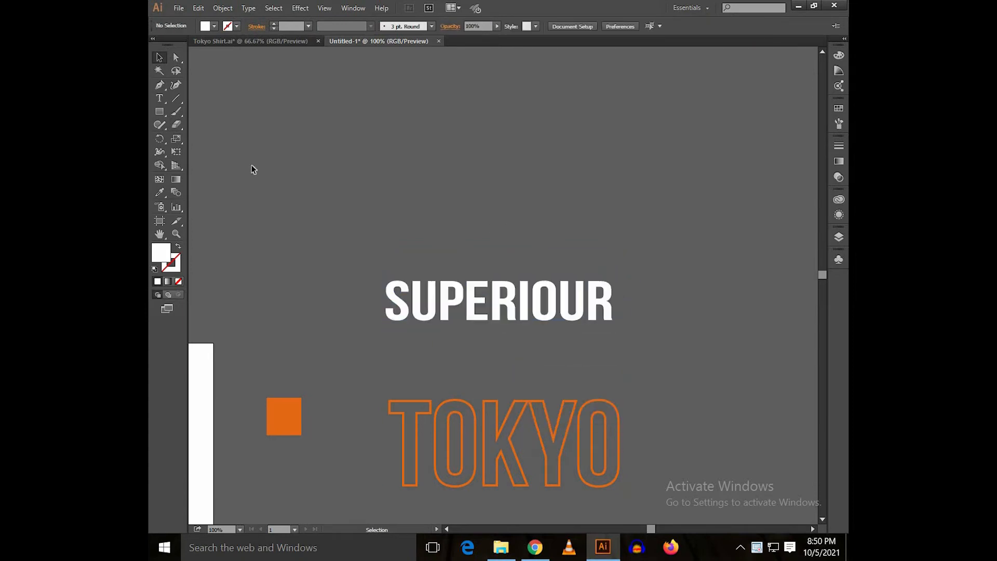
Draw a horizontal line wider than SUPERIOUR and centre the line and the word on each other horizontally and vertically.
left_click_drag(466, 186, 537, 187)
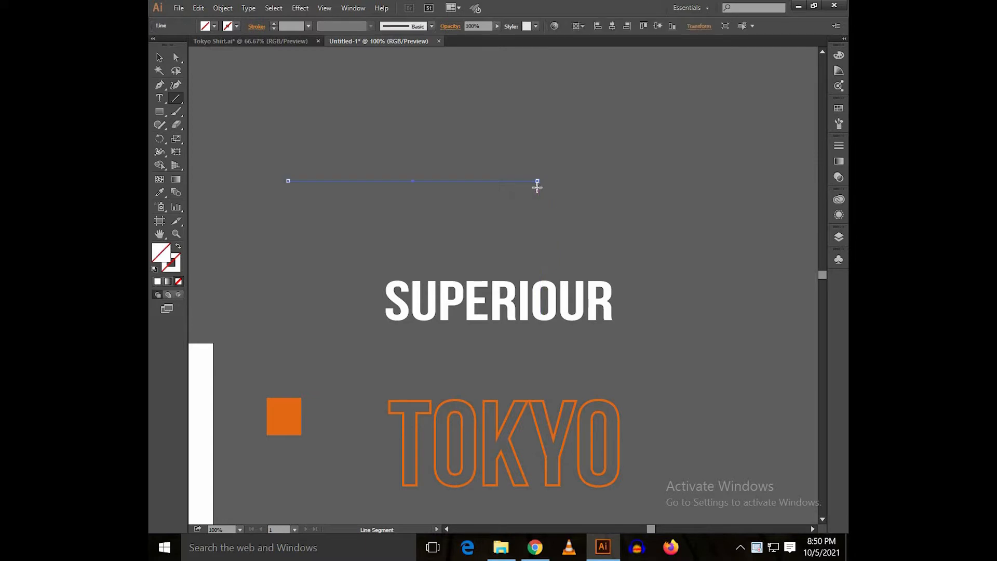
left_click(530, 318, "shift")
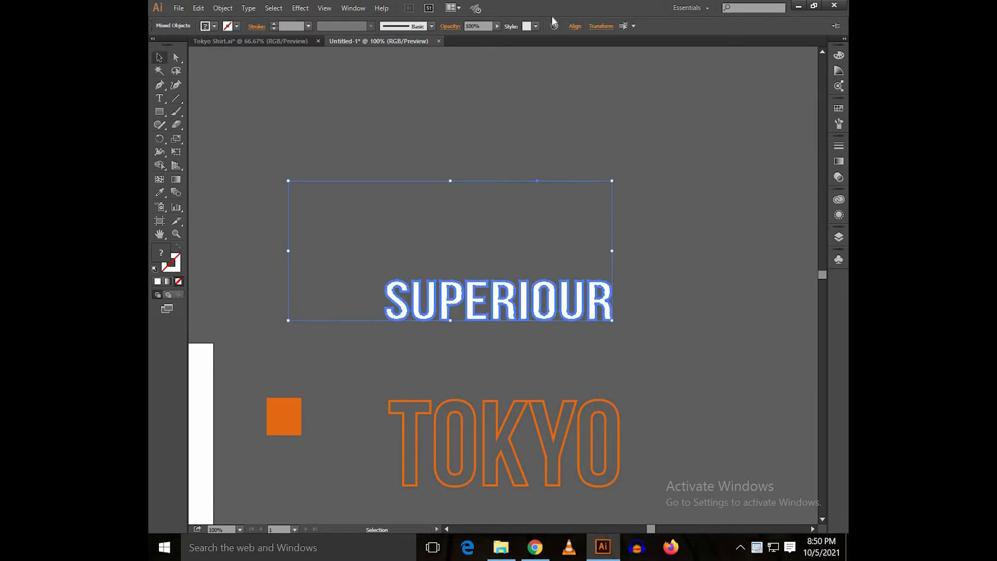
left_click(575, 26)
left_click(484, 54)
left_click(551, 54)
Split the SUPERIOUR outlines along the centred line with the Pathfinder Divide operation.
left_click(533, 199)
scroll(487, 305, "up", 2)
left_click_drag(498, 296, 511, 294)
left_click_drag(457, 205, 509, 375)
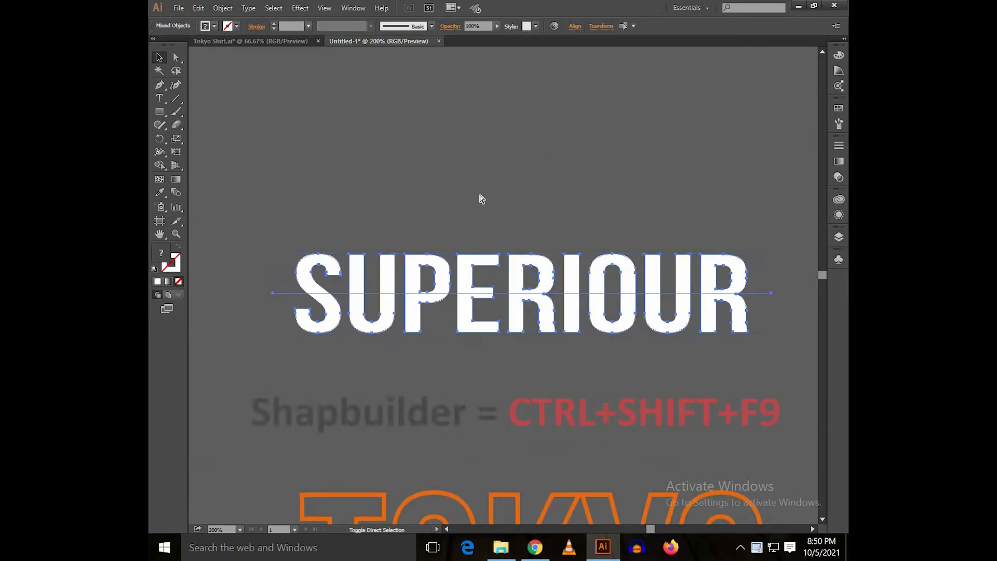
key("ctrl+shift+F9")
left_click(429, 122)
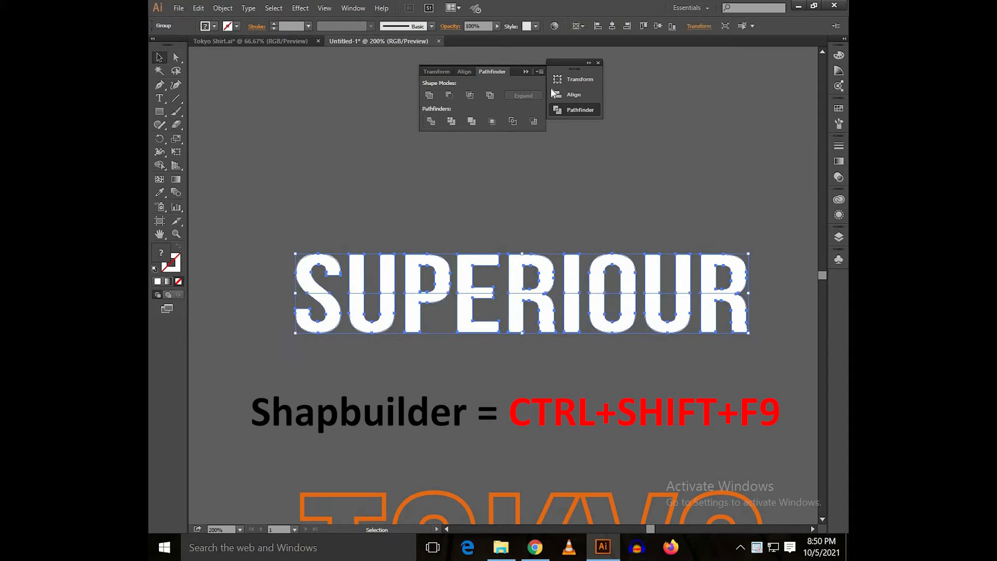
left_click(597, 62)
left_click(551, 238)
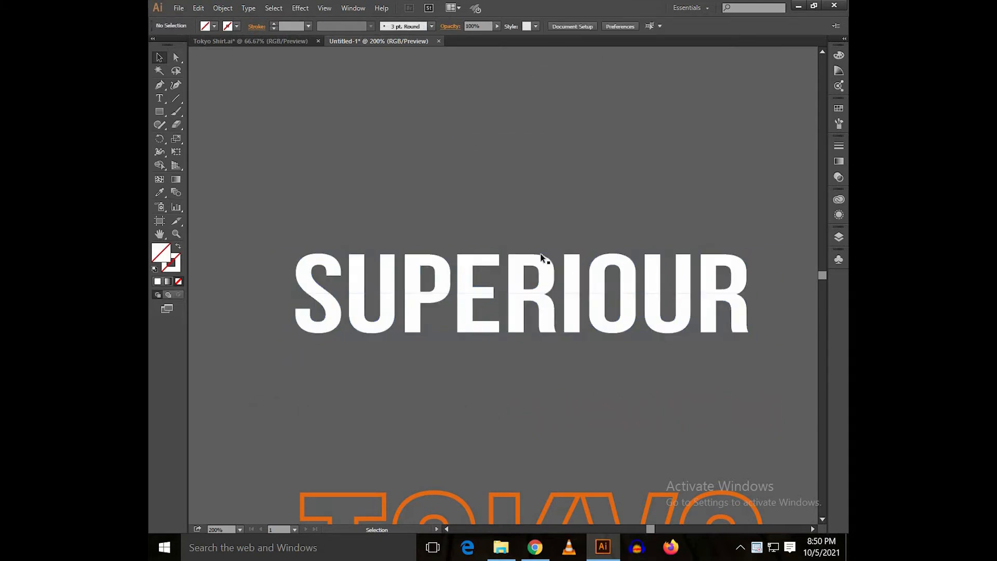
Ungroup the divided SUPERIOUR artwork into separate upper and lower letter halves.
right_click(542, 267)
left_click(574, 332)
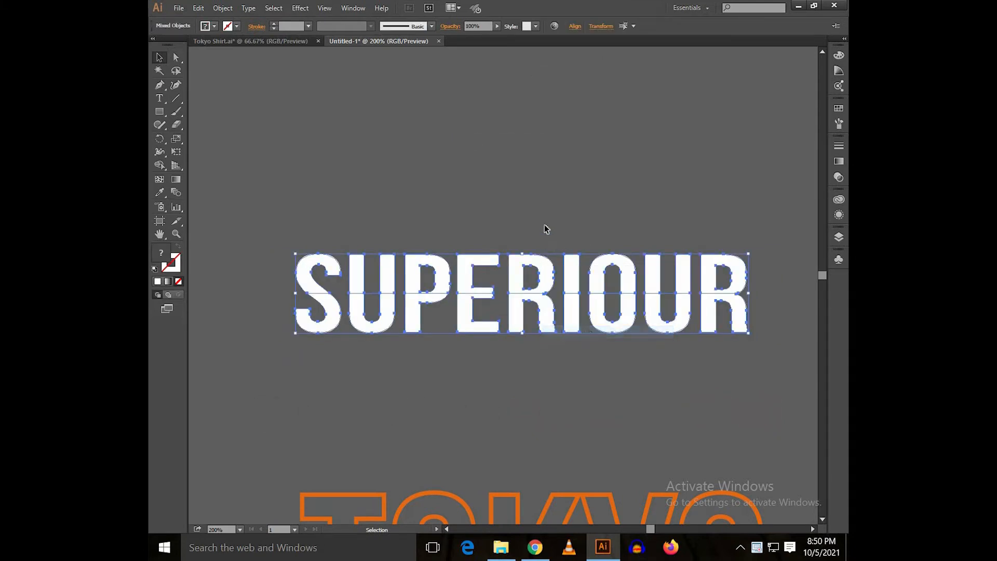
left_click(545, 228)
scroll(545, 228, "down", 1)
left_click(513, 301)
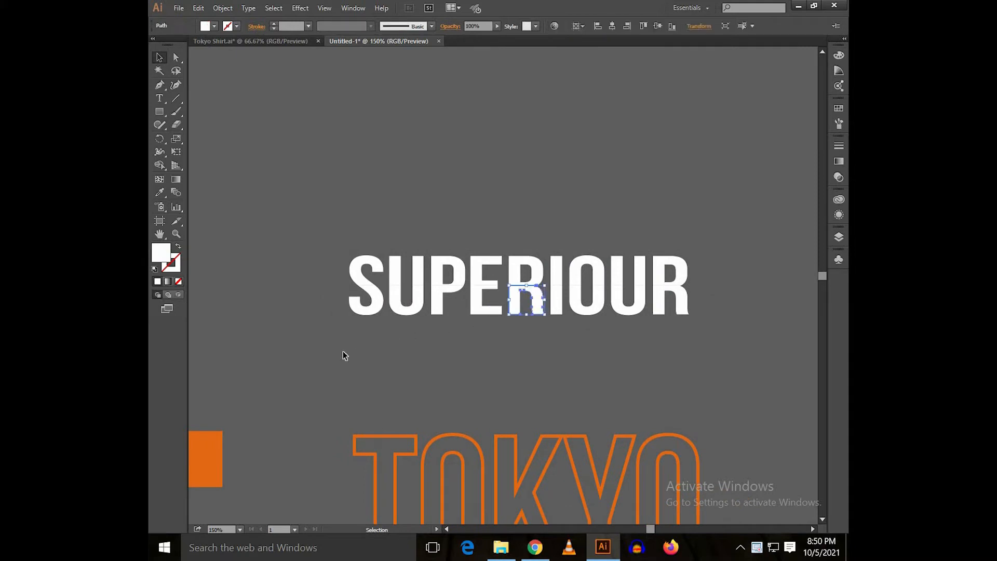
left_click(421, 223)
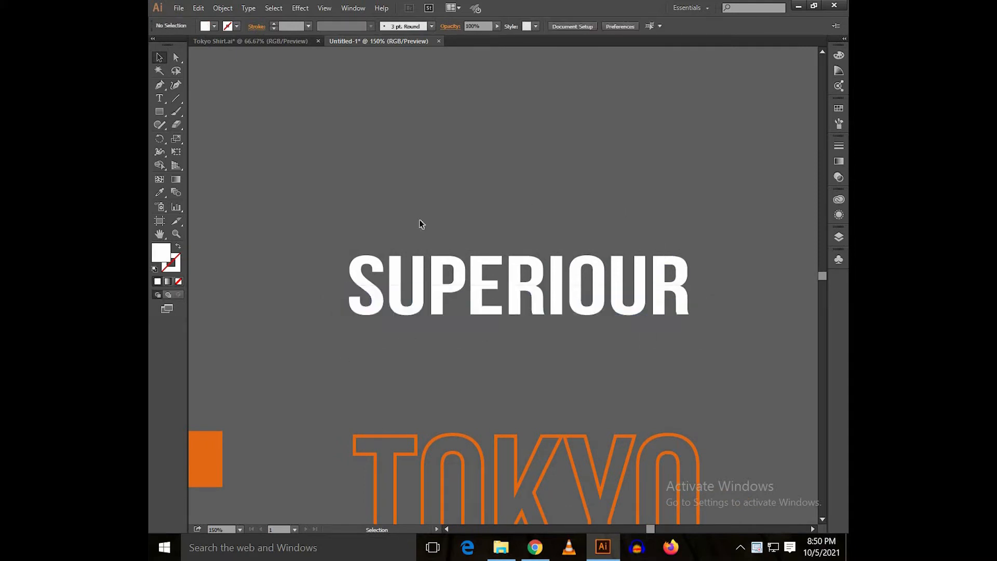
right_click(705, 275)
left_click(698, 327)
Draw a straight vertical line above SUPERIOUR with the Pen tool, using a 1 pt white stroke and no fill.
left_click_drag(596, 198, 561, 269)
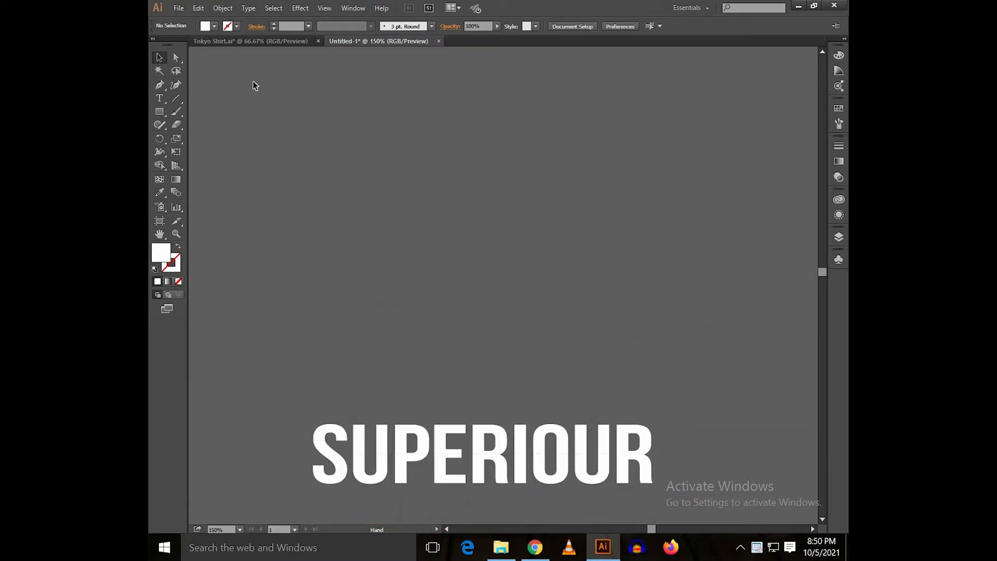
key("shift+x")
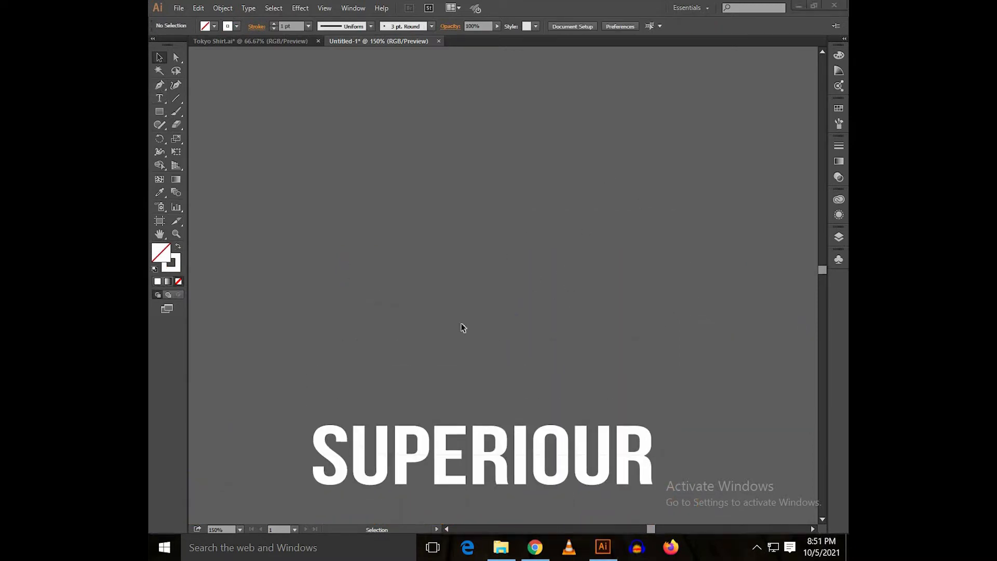
left_click(159, 88)
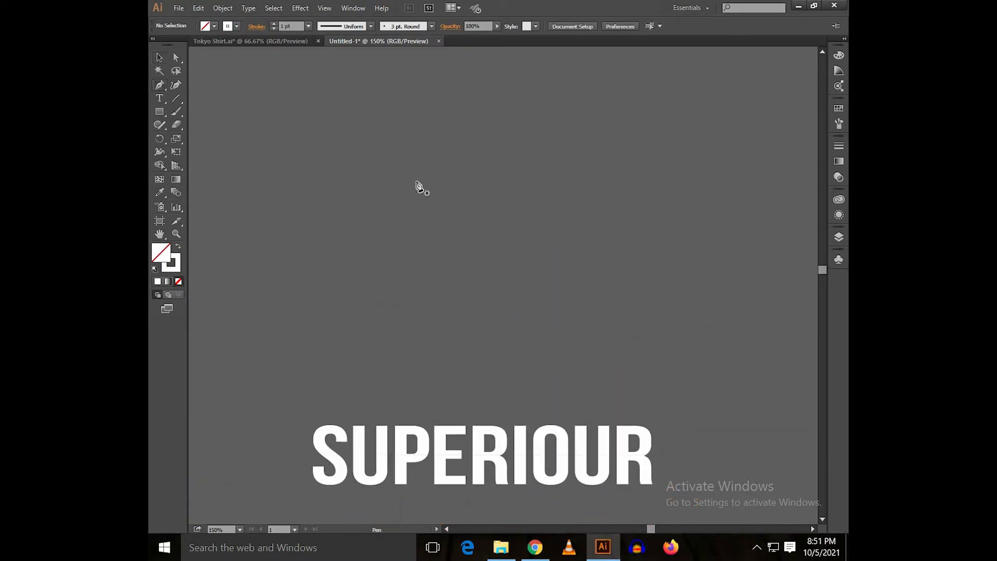
left_click(422, 127)
left_click(460, 379, "shift")
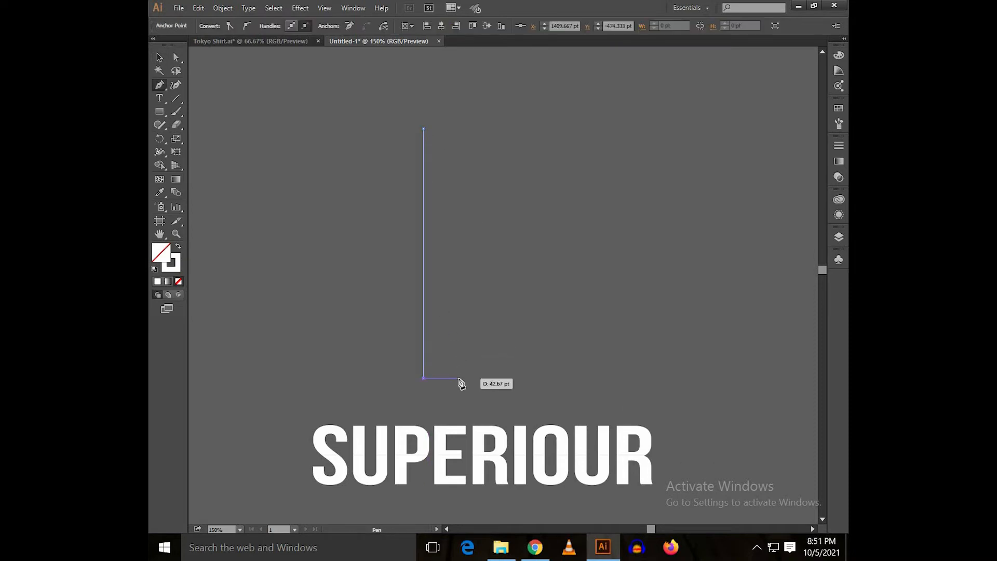
key("v")
Place a copy of the vertical line a small gap beside the original.
left_click(433, 269)
scroll(425, 249, "up", 8)
left_click(408, 364)
scroll(430, 364, "up", 2)
left_click_drag(382, 287, 452, 287)
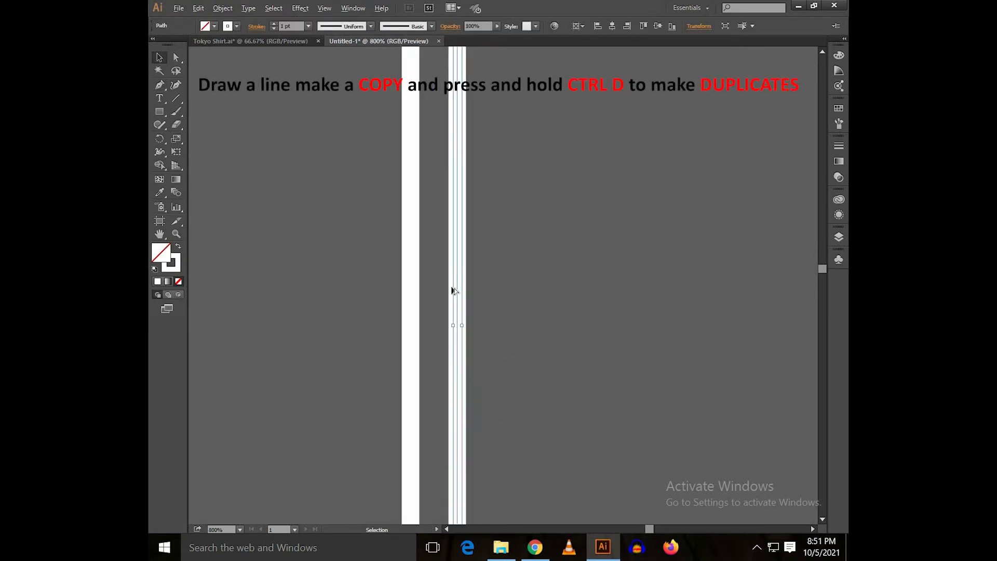
Repeat the line copy at the same spacing until the lines form a striped block wider than SUPERIOUR.
scroll(451, 286, "down", 9)
key("ctrl+d")
key("ctrl+d")
key("ctrl+d")
key("ctrl+d")
key("ctrl+d")
key("ctrl+d")
key("ctrl+d")
key("ctrl+d")
key("ctrl+d")
key("ctrl+d")
key("ctrl+d")
key("ctrl+d")
key("ctrl+d")
key("ctrl+d")
key("ctrl+d")
key("ctrl+d")
key("ctrl+d")
key("ctrl+d")
key("ctrl+d")
key("ctrl+d")
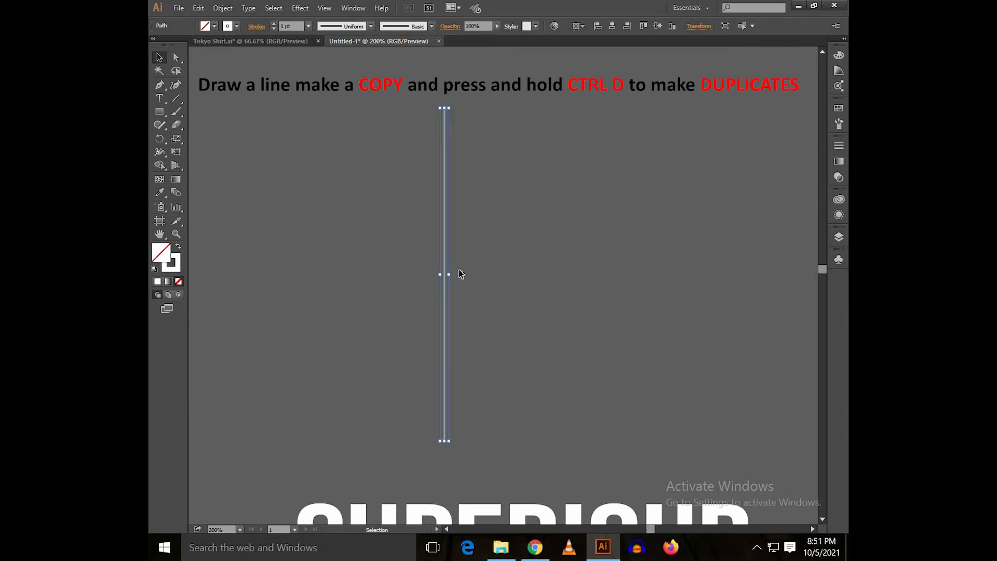
scroll(456, 273, "up", 3)
scroll(481, 372, "down", 3)
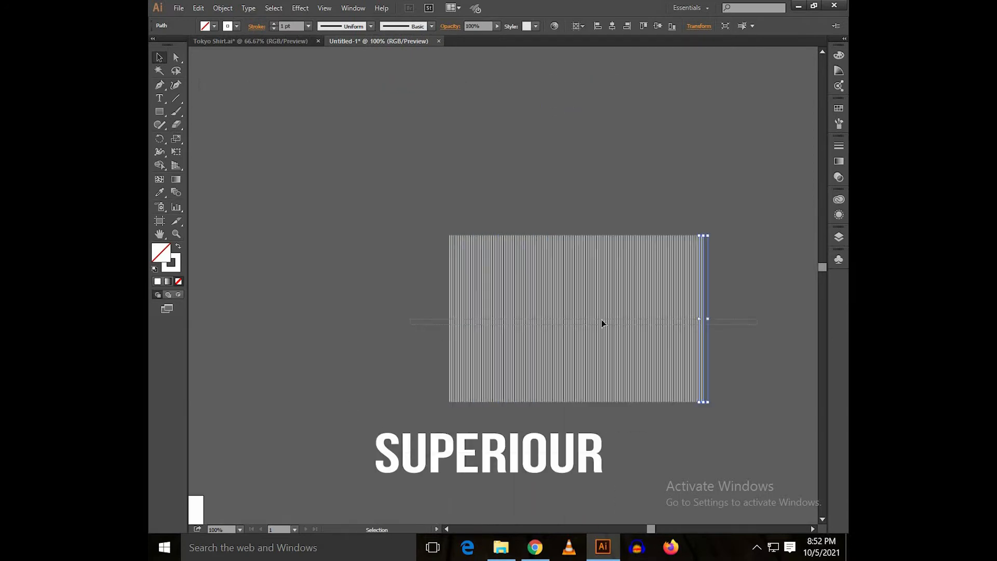
Select all the vertical lines and group them.
left_click_drag(410, 318, 757, 325)
right_click(492, 297)
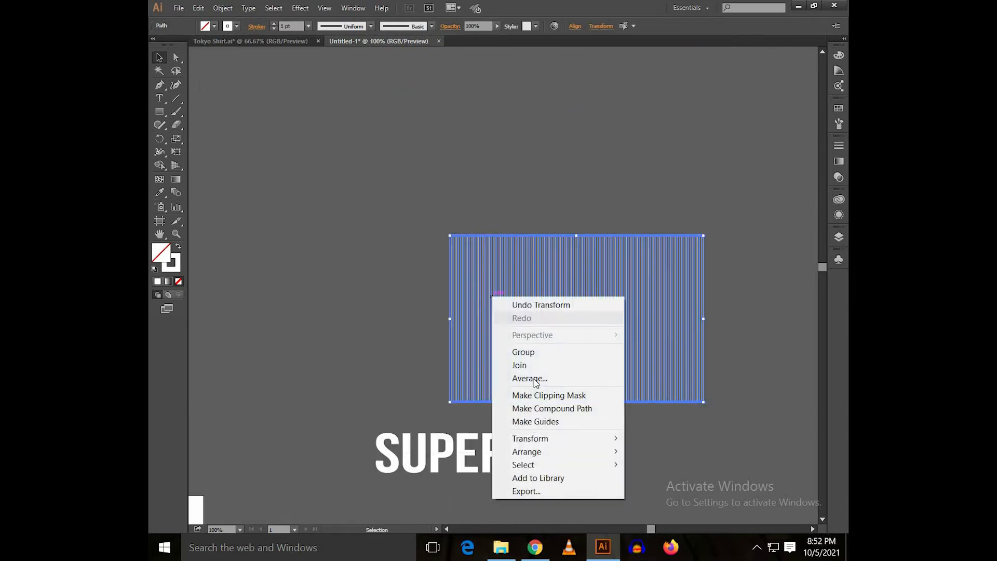
left_click(527, 351)
left_click(395, 329)
Move the group of vertical lines over SUPERIOUR so that the stripes cover the whole word.
left_click_drag(425, 218, 433, 164)
left_click_drag(471, 326, 482, 192)
scroll(481, 192, "up", 2)
left_click_drag(567, 177, 437, 307)
scroll(436, 301, "down", 2)
left_click_drag(490, 278, 432, 336)
left_click_drag(469, 317, 434, 377)
left_click_drag(463, 375, 488, 317)
scroll(489, 317, "up", 1)
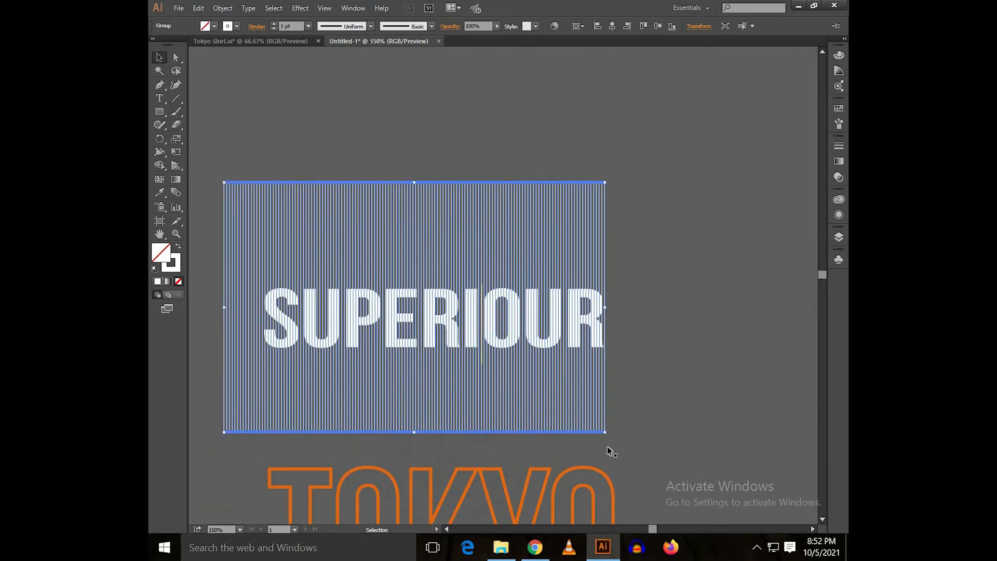
Rotate the group of vertical lines counterclockwise so that the stripes run diagonally across SUPERIOUR.
left_click_drag(631, 379, 550, 371)
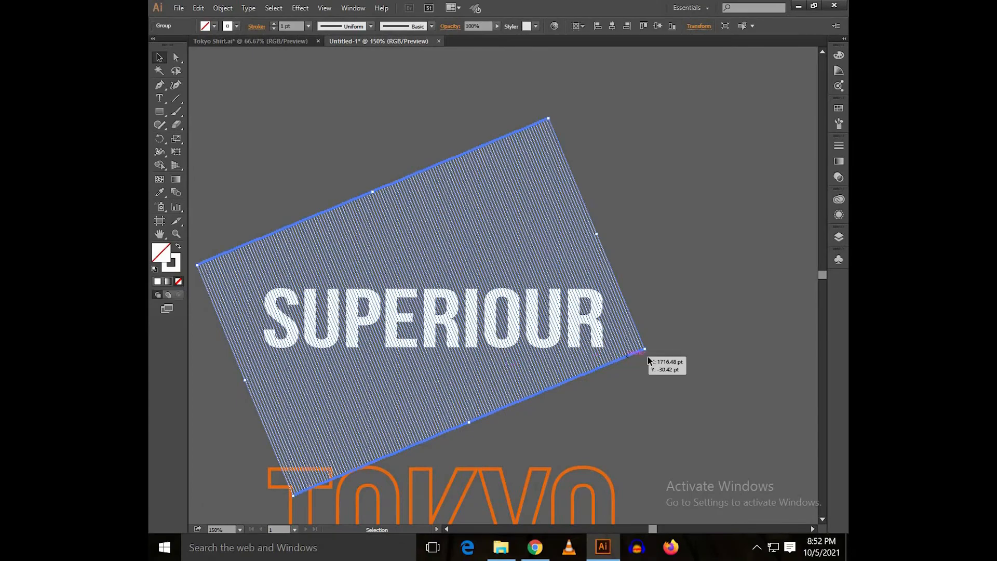
left_click_drag(651, 352, 659, 319)
left_click_drag(427, 373, 546, 361)
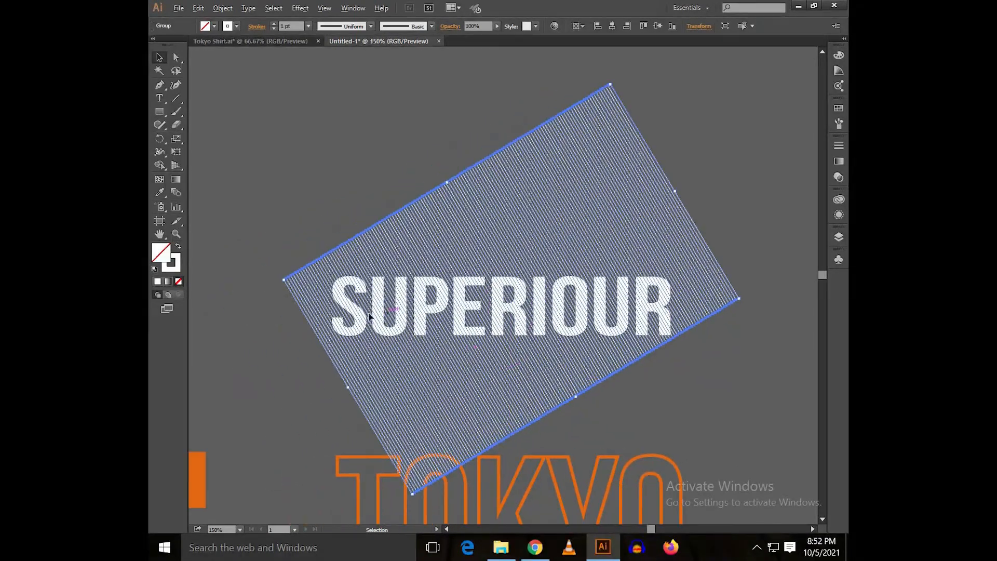
Cut the stripe group, isolate the lower half of the S, paste the stripes behind it and make a clipping mask.
key("ctrl+equal")
key("ctrl+equal")
key("ctrl+x")
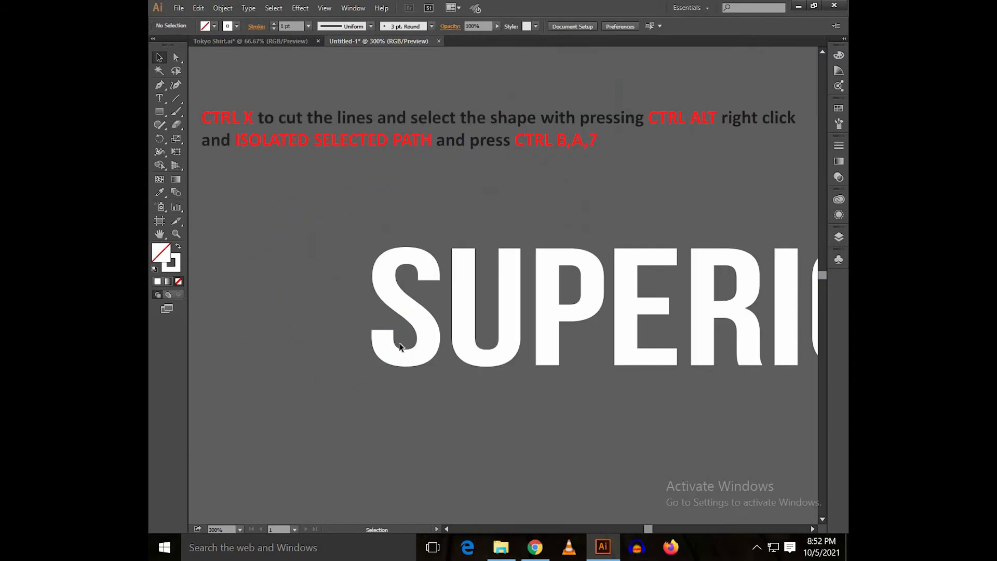
right_click(400, 347)
left_click(464, 190)
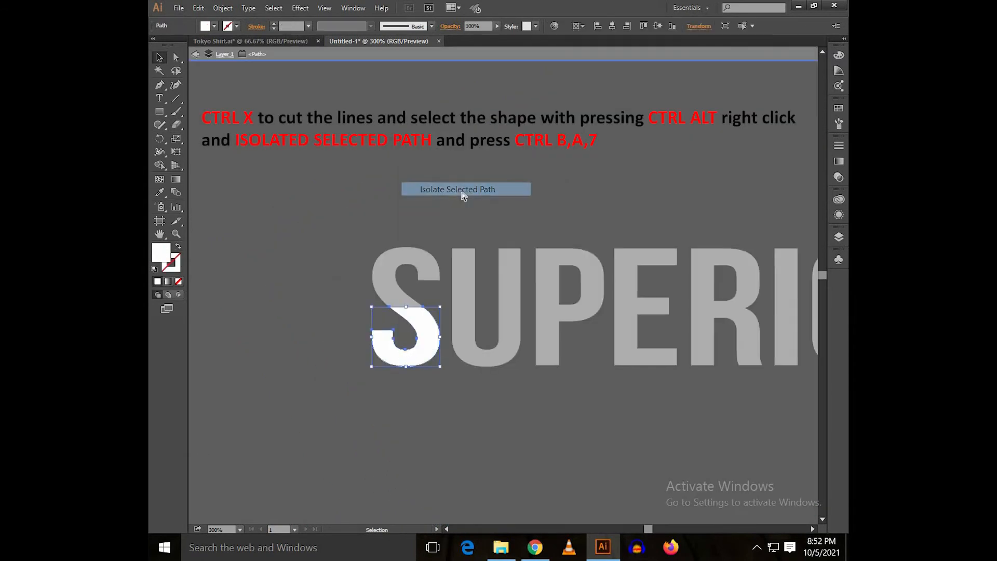
key("ctrl+b")
key("ctrl+a")
key("ctrl+7")
key("Escape")
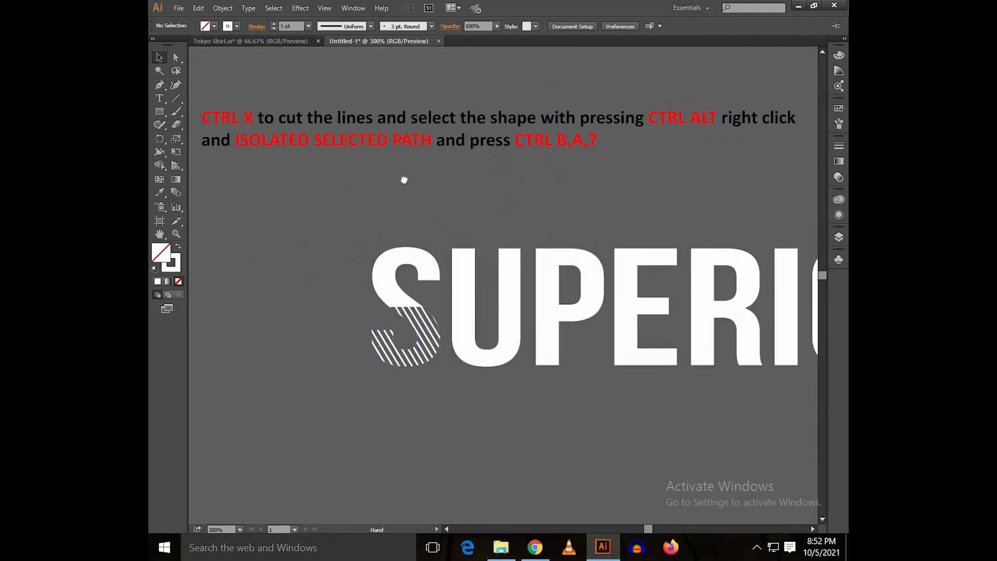
Isolate the lower half of the first U, paste the diagonal stripes behind it and clip them to its shape.
left_click_drag(404, 180, 351, 181)
left_click(378, 332, "ctrl+alt")
right_click(418, 345)
left_click(483, 188)
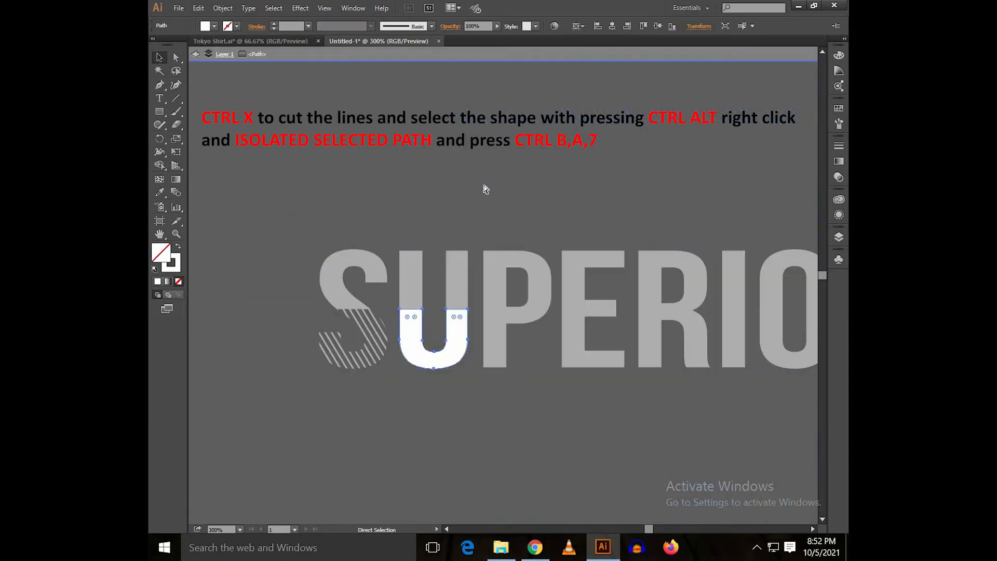
key("ctrl+b")
key("ctrl+a")
key("ctrl+7")
key("Escape")
Isolate the lower half of the P, paste the diagonal stripes behind it and clip them to its shape.
left_click_drag(485, 189, 369, 191)
left_click(374, 321, "ctrl+alt")
right_click(374, 317)
left_click(417, 384)
right_click(454, 229)
left_click(506, 285)
key("ctrl+b")
key("ctrl+a")
key("ctrl+7")
key("Escape")
Isolate the lower half of the E, paste the diagonal stripes behind it and clip them to its shape.
left_click(399, 335, "ctrl+alt")
right_click(440, 146)
left_click(490, 196)
key("ctrl+b")
key("ctrl+a")
key("ctrl+7")
key("Escape")
Isolate the lower half of the first R, paste the diagonal stripes behind it and clip them to its shape.
left_click(408, 336, "ctrl+alt")
right_click(468, 138)
left_click(509, 193)
key("ctrl+b")
key("ctrl+a")
key("ctrl+7")
key("Escape")
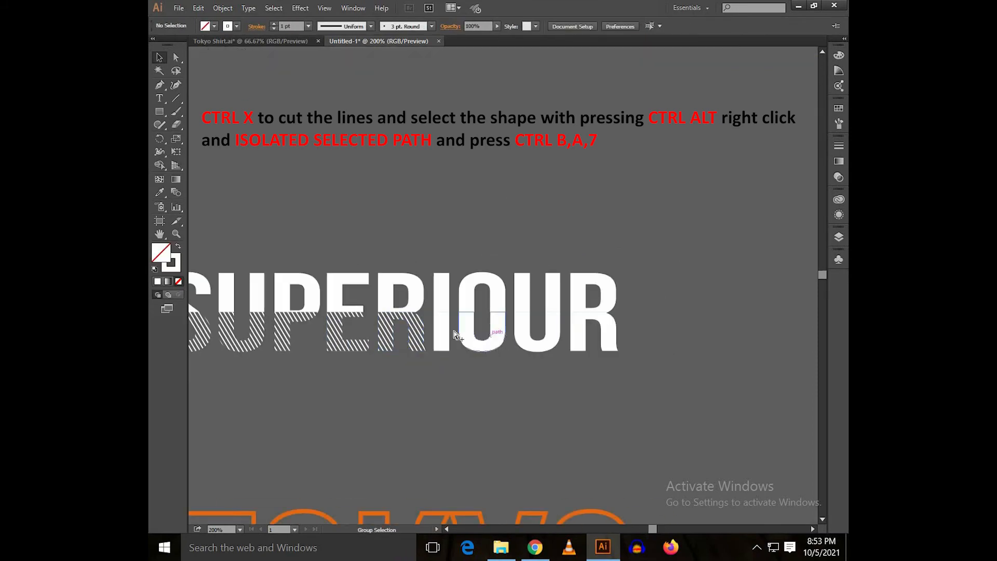
Isolate the lower half of the I, paste the diagonal stripes behind it and clip them to its shape.
left_click(443, 335, "ctrl+alt")
right_click(451, 116)
left_click(498, 171)
key("ctrl+b")
key("ctrl+a")
key("ctrl+7")
key("Escape")
Clip the diagonal stripes into the lower halves of the O and the second U in the same way.
left_click(469, 335, "ctrl+alt")
right_click(498, 138)
left_click(545, 193)
key("ctrl+b")
key("ctrl+a")
key("ctrl+7")
key("Escape")
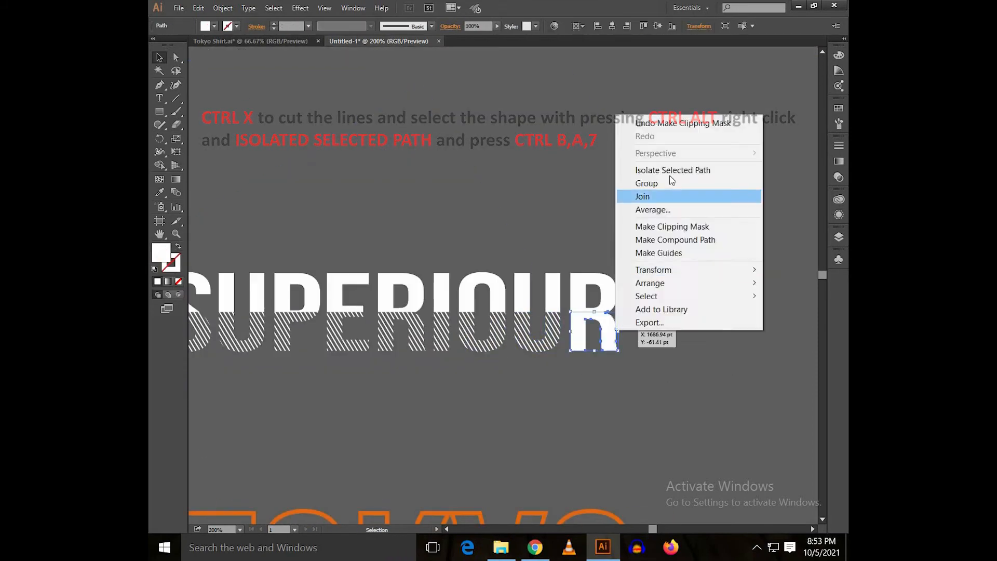
Isolate the lower half of the last R, paste the diagonal stripes behind it and clip them to its shape.
left_click(673, 171)
key("ctrl+b")
key("ctrl+a")
key("ctrl+7")
key("Escape")
Select all parts of the half-striped SUPERIOUR and group them.
scroll(703, 352, "down", 2)
left_click_drag(612, 349, 578, 287)
left_click_drag(646, 252, 392, 180)
key("ctrl+g")
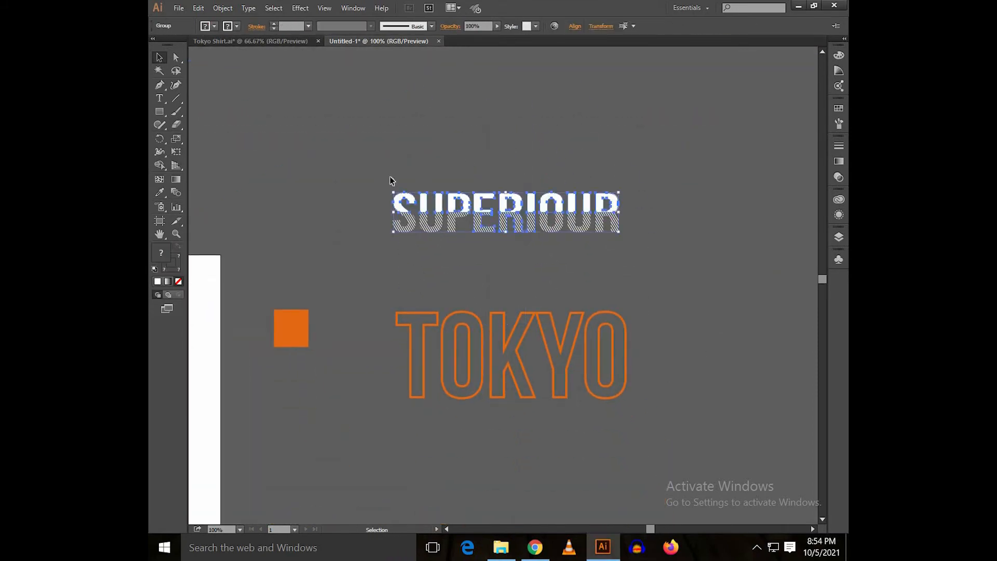
right_click(593, 248)
left_click(649, 303)
Rotate SUPERIOUR a quarter turn counterclockwise and centre it horizontally and vertically on TOKYO.
left_click_drag(624, 235, 528, 93)
left_click(482, 341, "shift")
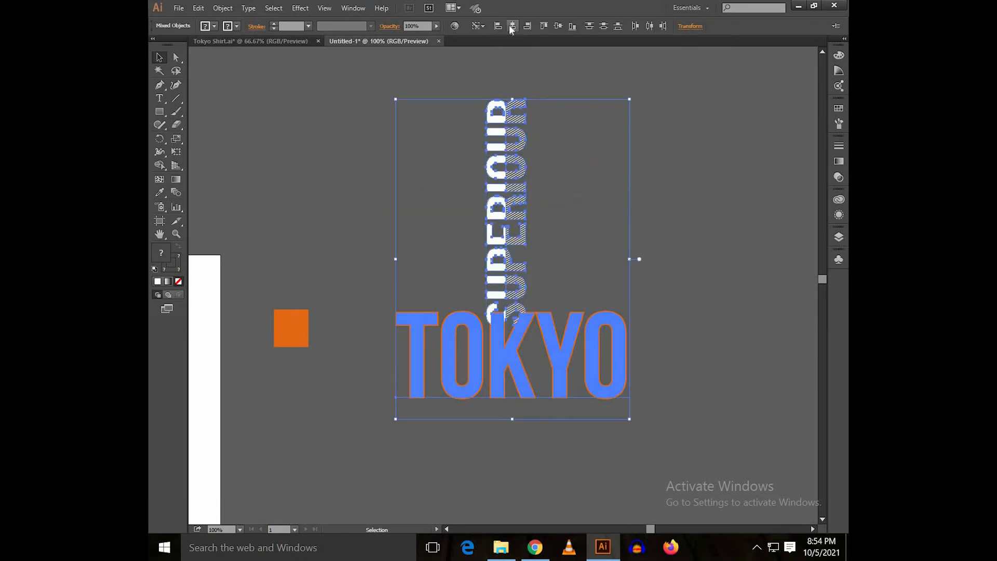
left_click(512, 26)
left_click(558, 26)
left_click(648, 258)
left_click(618, 332)
left_click(672, 256)
left_click_drag(643, 244, 629, 256)
Draw a long, thin rectangle above the lettering and fill it black, keeping the 4 pt orange stroke.
left_click(159, 112)
left_click_drag(413, 199, 542, 216)
left_click(214, 26)
left_click(179, 42)
key("v")
Align the black rectangle with TOKYO, centred both horizontally and vertically.
left_click(553, 343, "shift")
left_click(553, 343)
left_click(512, 26)
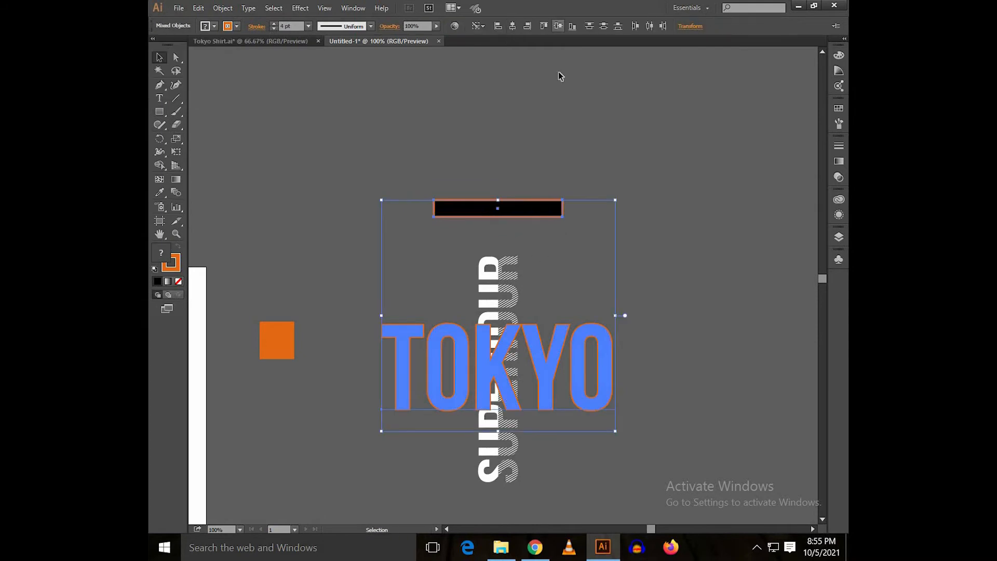
left_click(558, 26)
left_click(519, 362, "shift")
left_click(519, 362)
Widen the black bar to span the whole of TOKYO and reduce its height slightly.
scroll(519, 362, "up", 1)
left_click_drag(519, 362, 551, 313)
left_click_drag(614, 321, 707, 319)
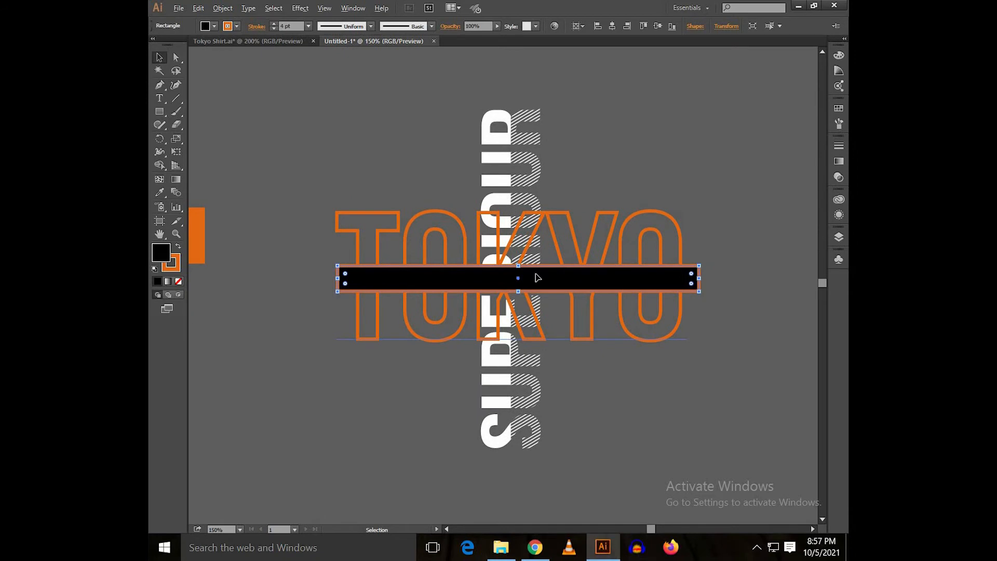
scroll(534, 275, "up", 5)
left_click_drag(493, 245, 494, 254)
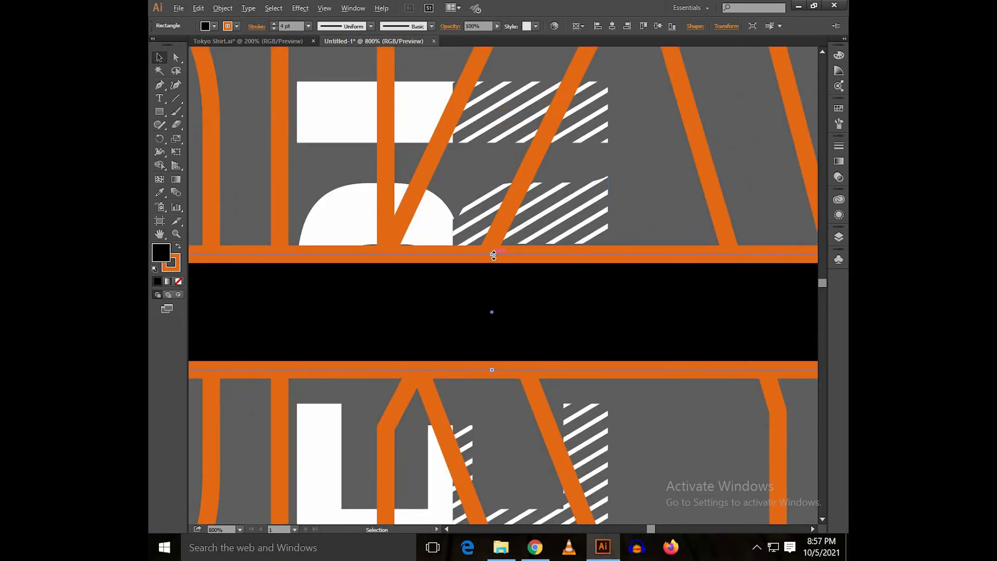
scroll(514, 234, "down", 4)
left_click(378, 67)
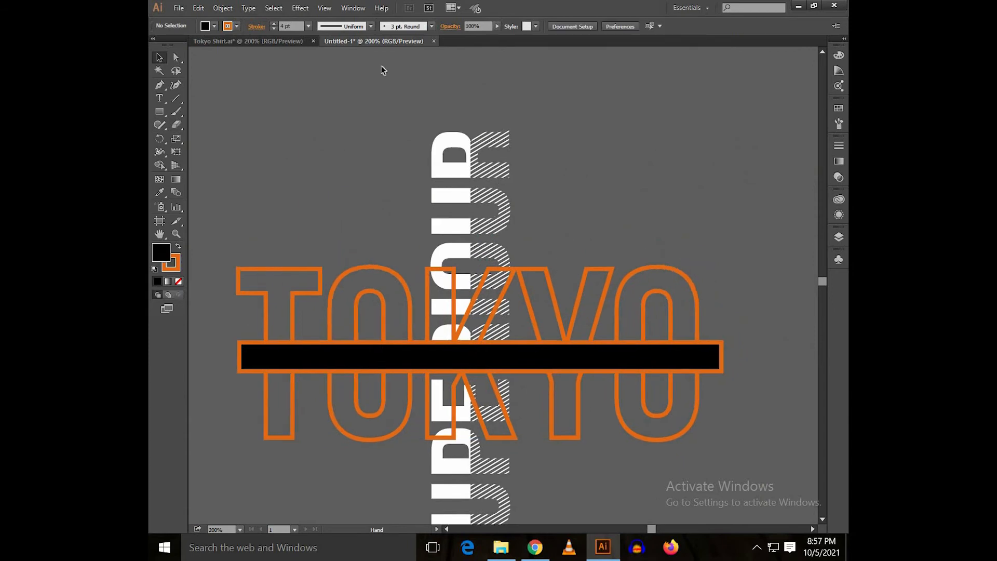
Bring the white text THE GREATEST OF EAST ASIA from the Tokyo Shirt document onto the black bar.
left_click(294, 40)
left_click(460, 322)
left_click_drag(421, 248, 405, 45)
left_click_drag(412, 107, 471, 357)
left_click_drag(343, 362, 615, 338)
scroll(379, 352, "up", 3)
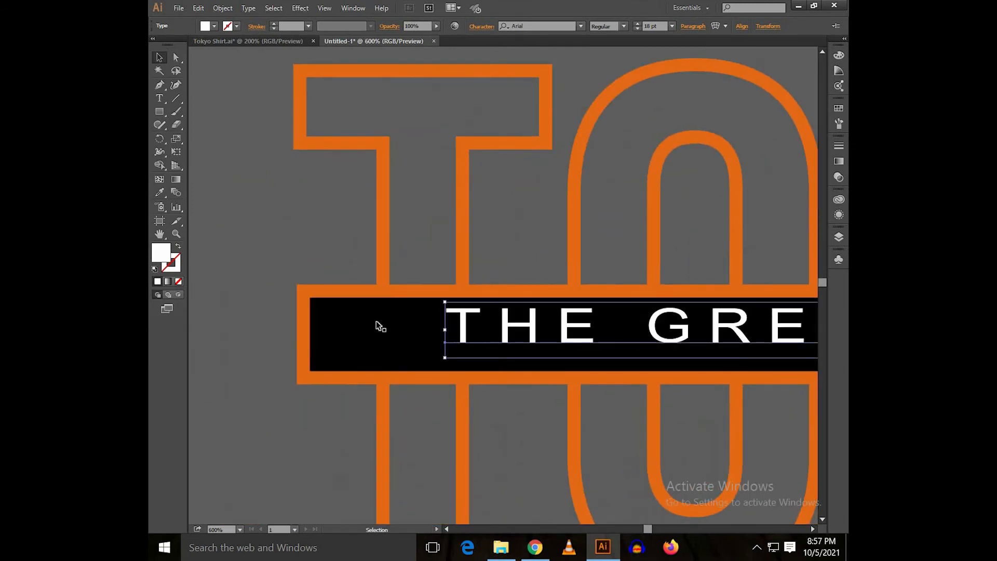
Centre THE GREATEST OF EAST ASIA horizontally and vertically inside the black bar.
left_click(376, 328, "shift")
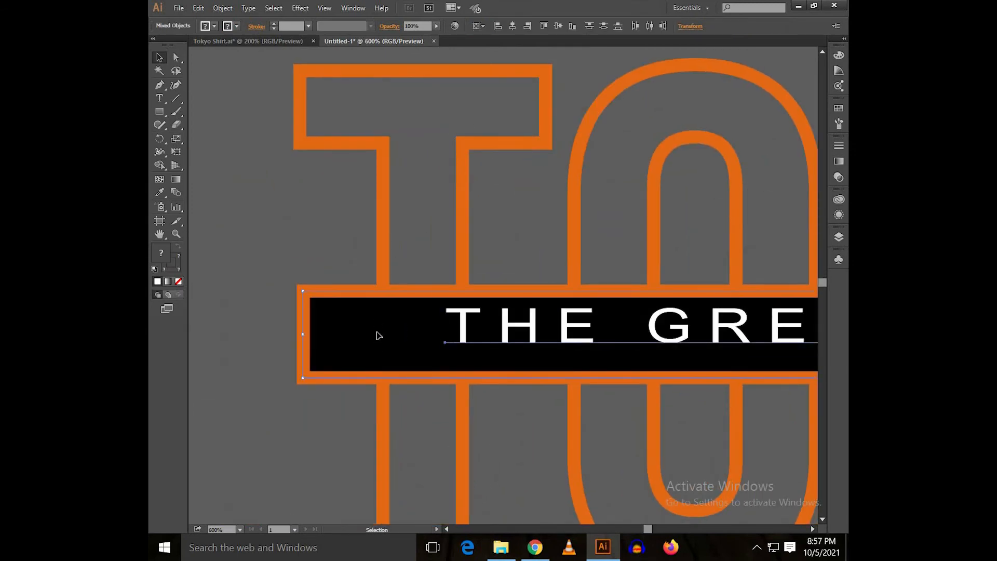
left_click(527, 26)
left_click(557, 26)
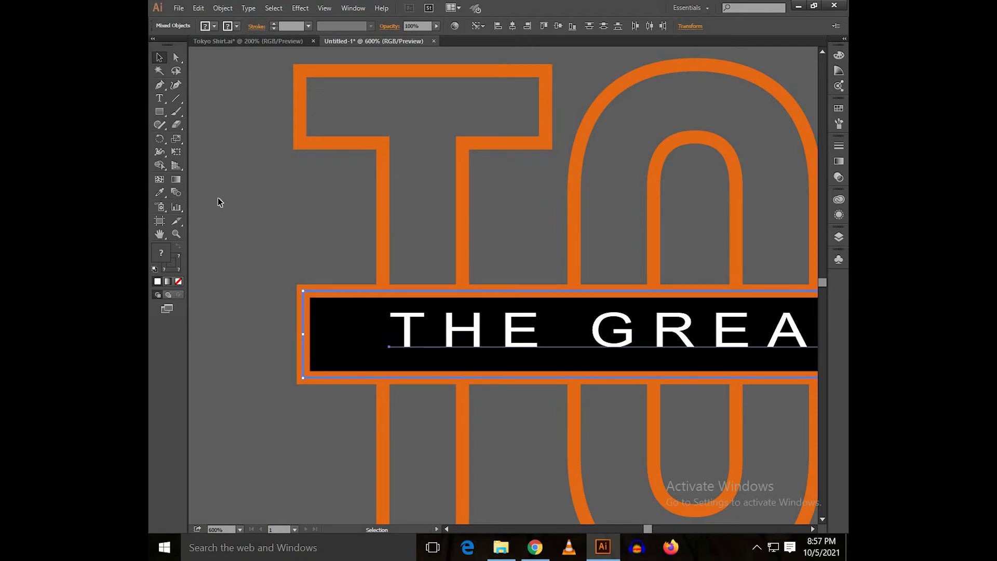
left_click(218, 202)
key("ctrl+minus")
left_click(488, 269)
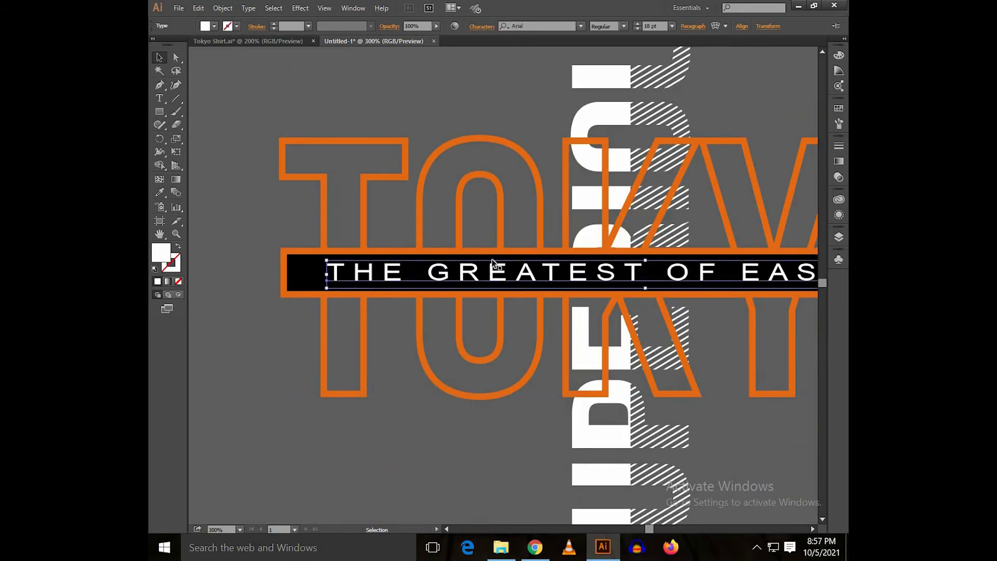
scroll(491, 259, "down", 3)
left_click(630, 186)
left_click_drag(631, 176, 574, 212)
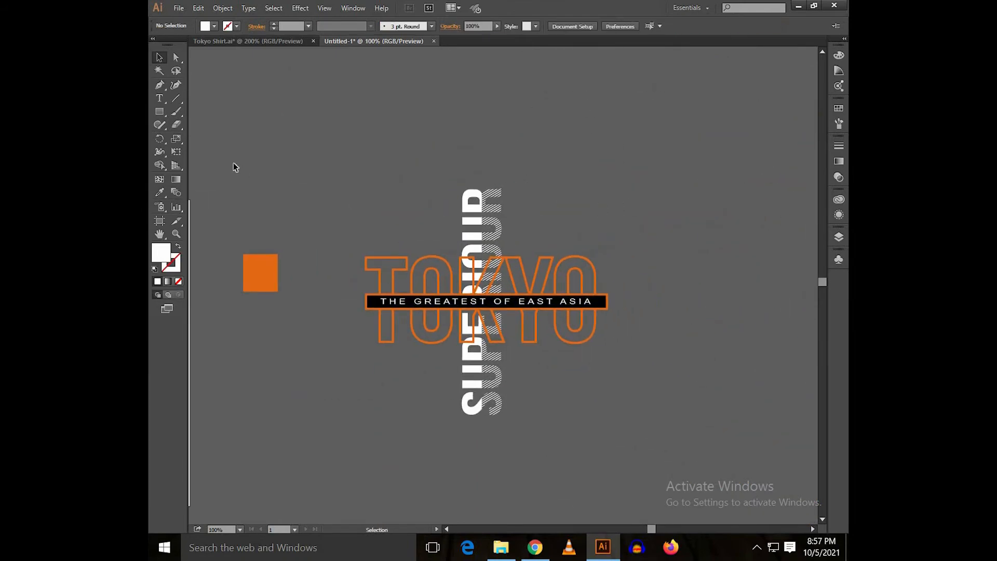
Draw a square covering the whole design and fill it black.
left_click_drag(335, 141, 645, 450)
key("v")
left_click(214, 26)
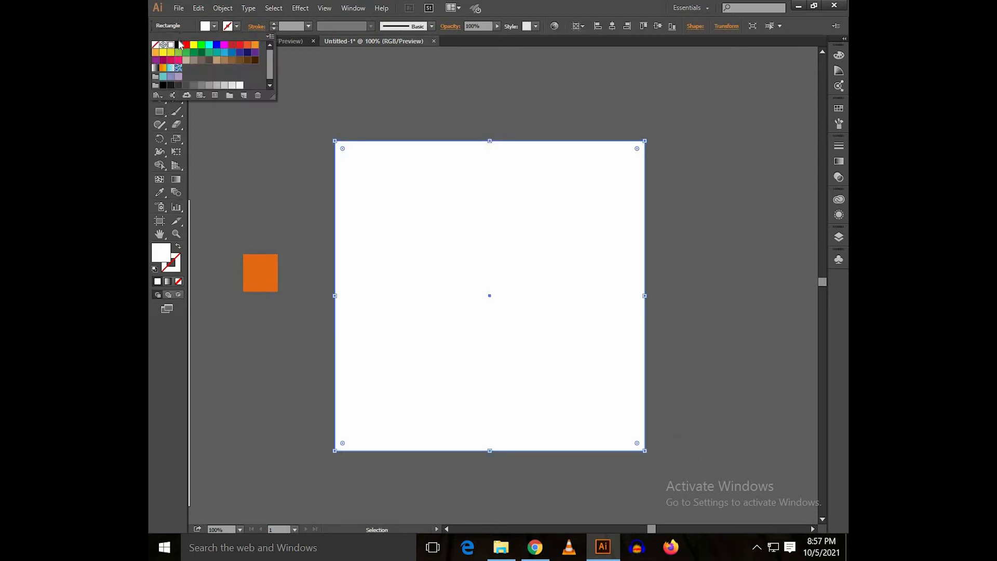
left_click(181, 46)
Send the black square to the back, behind all of the lettering.
left_click(390, 112)
key("ctrl+z")
key("ctrl+shift+[")
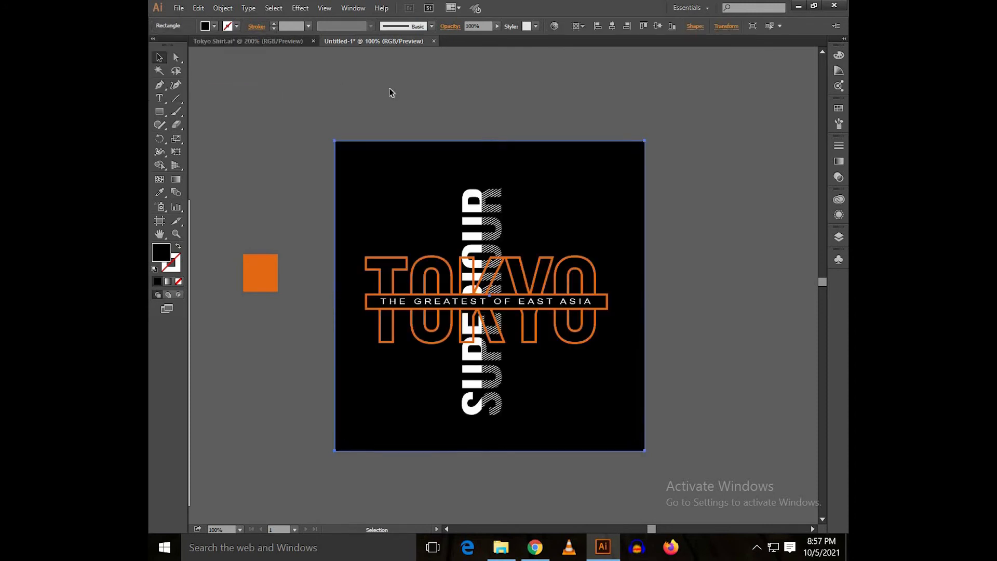
left_click(391, 93)
Centre the black square behind the lettering and shrink it slightly around its centre.
left_click_drag(519, 169, 515, 173)
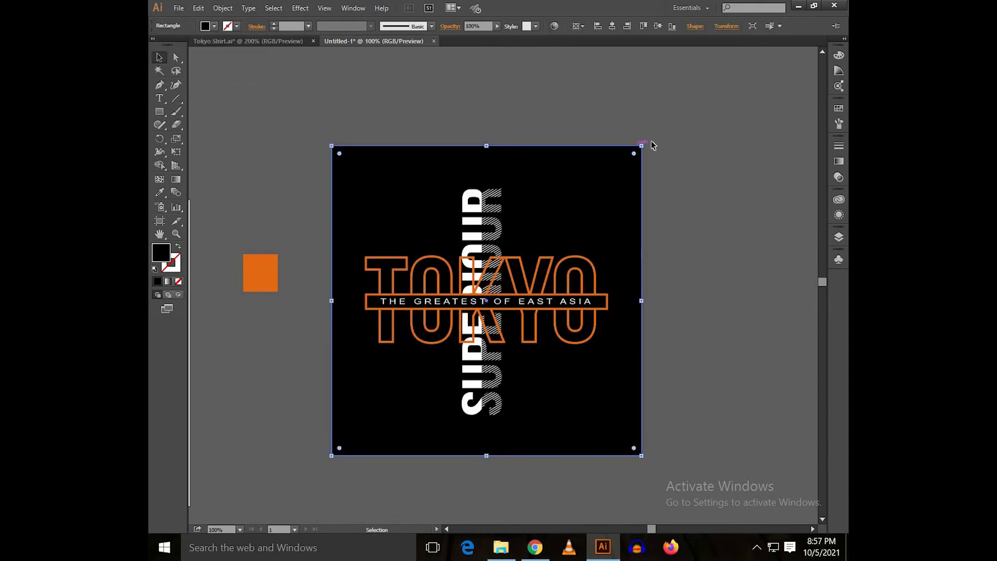
left_click_drag(644, 147, 633, 154)
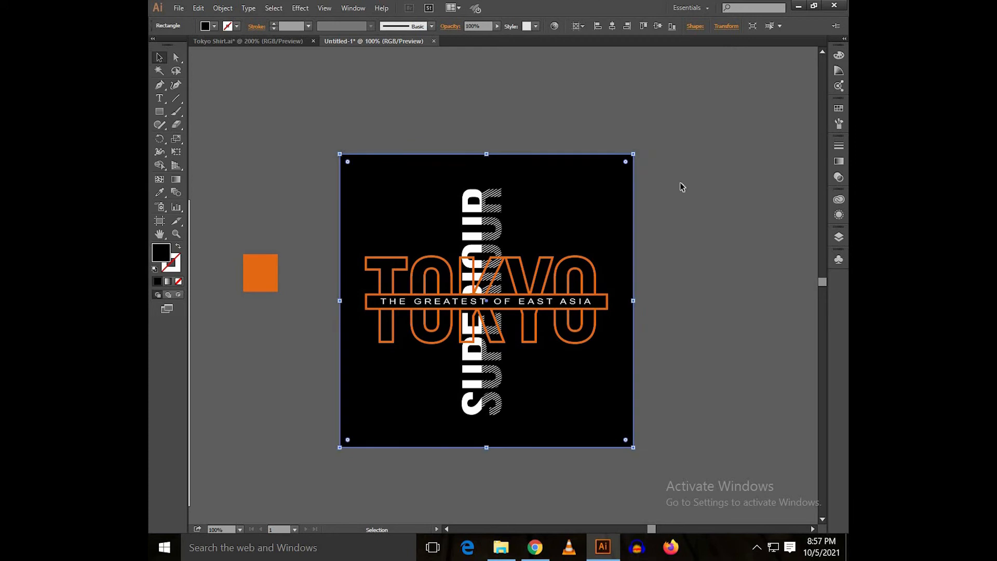
left_click(682, 187)
Draw an L-shaped corner path with arms about 50 pt long above the black square with the Pen tool.
left_click_drag(462, 96, 483, 234)
scroll(478, 134, "up", 2)
left_click(427, 116)
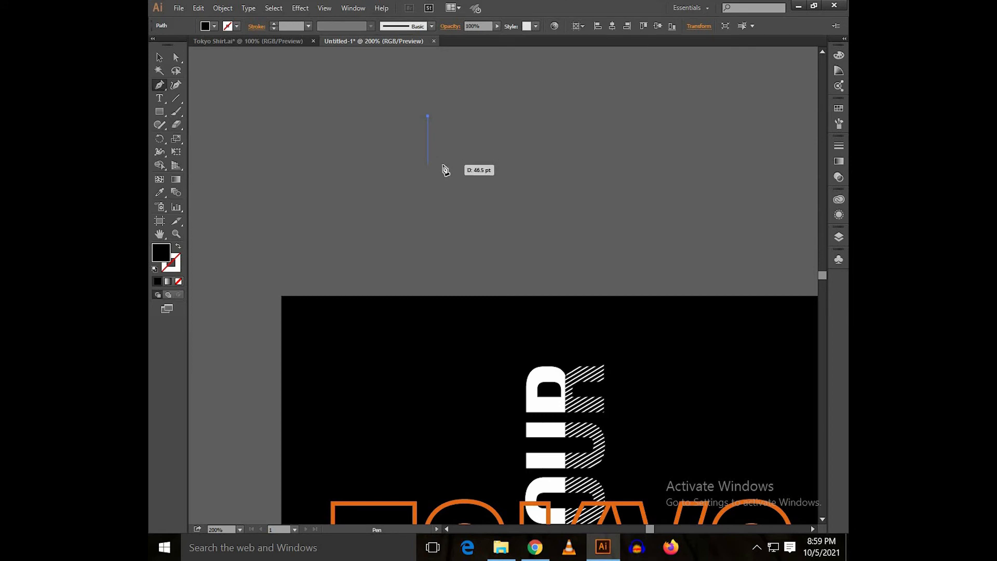
left_click(442, 166, "shift")
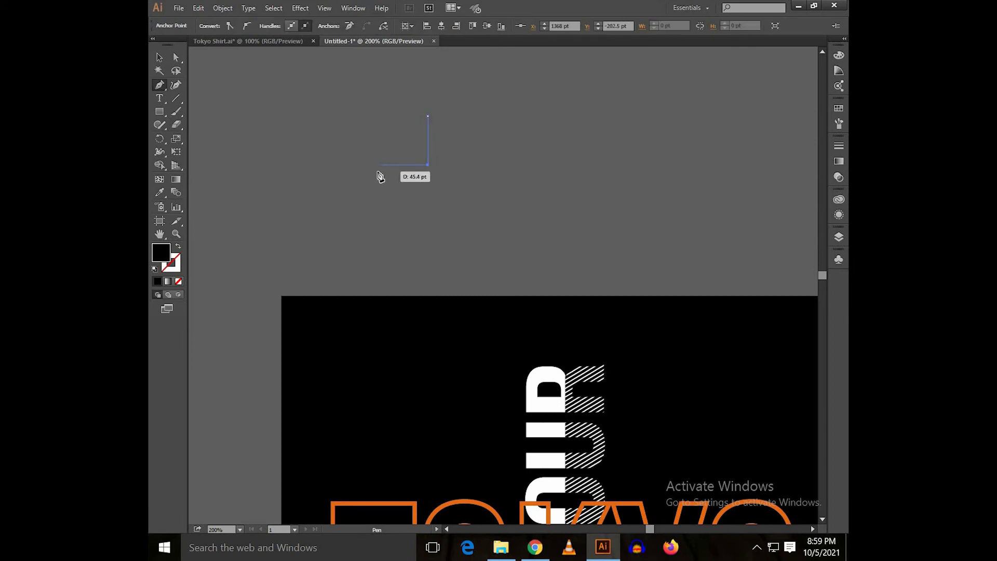
left_click(377, 173, "shift")
key("v")
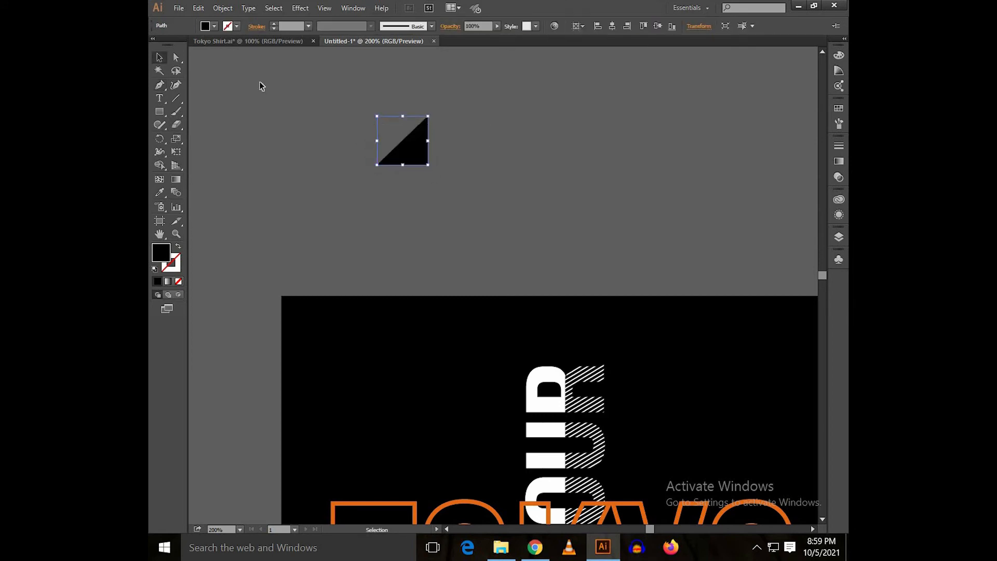
Give the corner path no fill and a white 5 pt stroke.
key("shift+x")
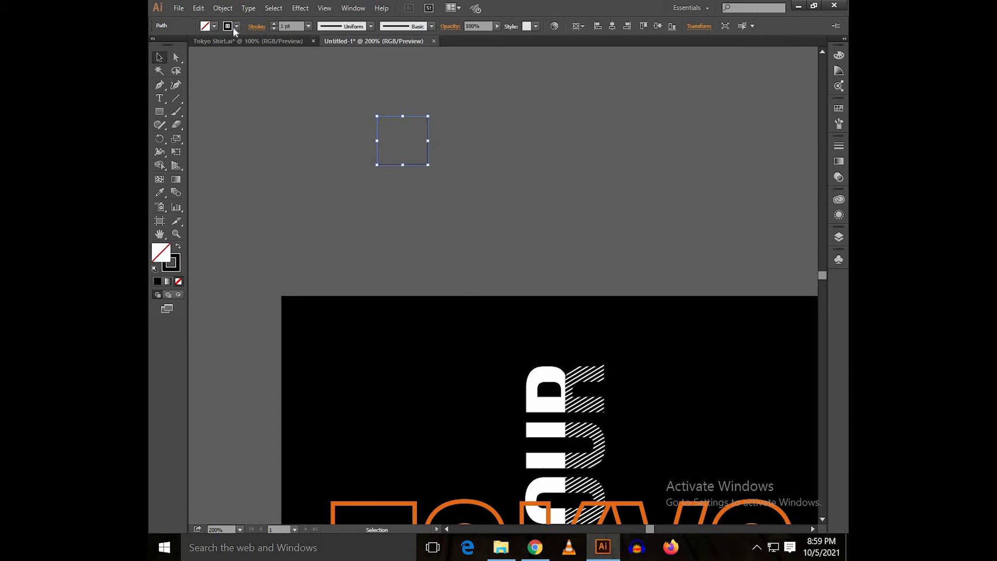
left_click(213, 26)
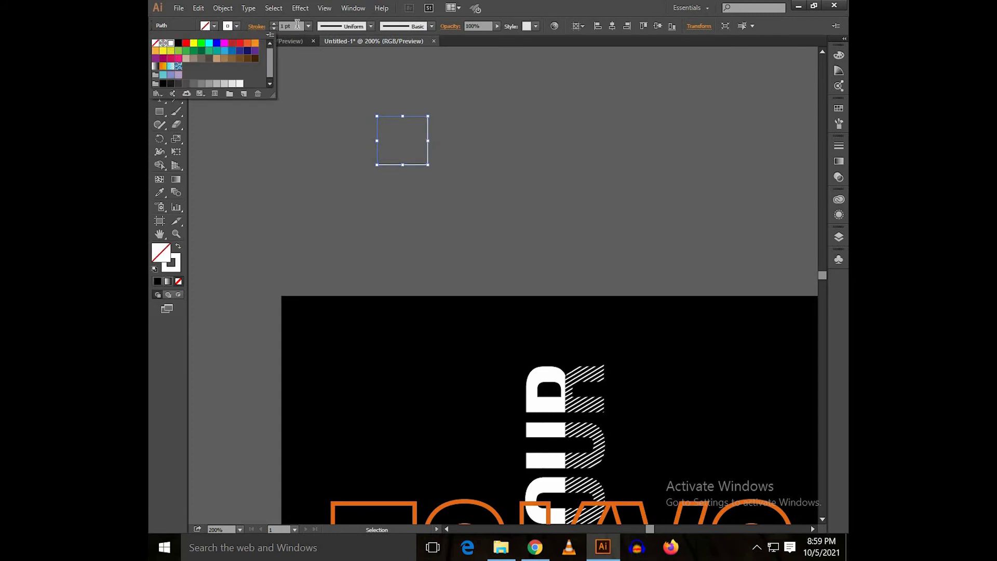
left_click(298, 25)
scroll(297, 25, "up", 3)
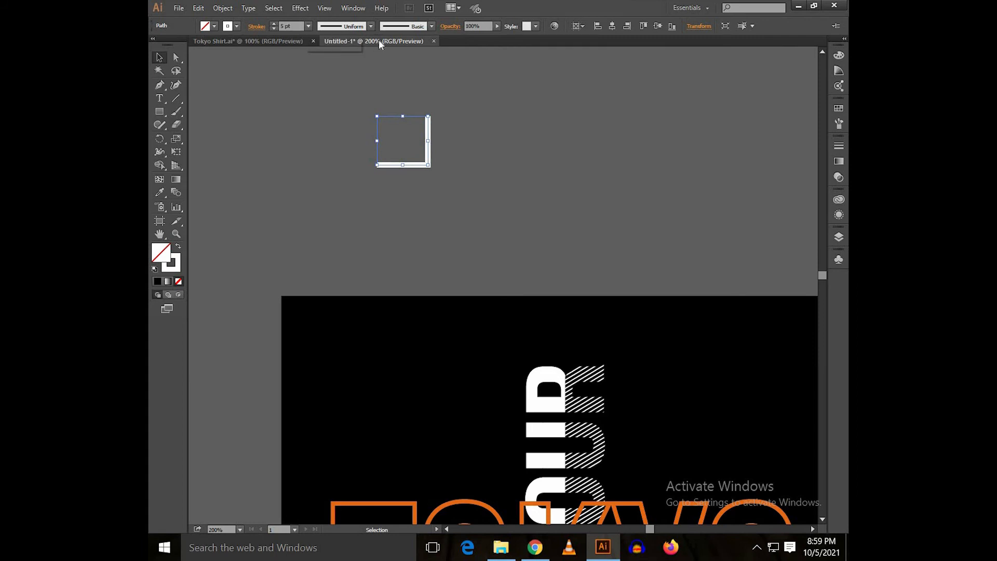
Apply a width profile with pointed ends to the corner path and raise its stroke to 7 pt.
left_click(371, 26)
left_click(334, 95)
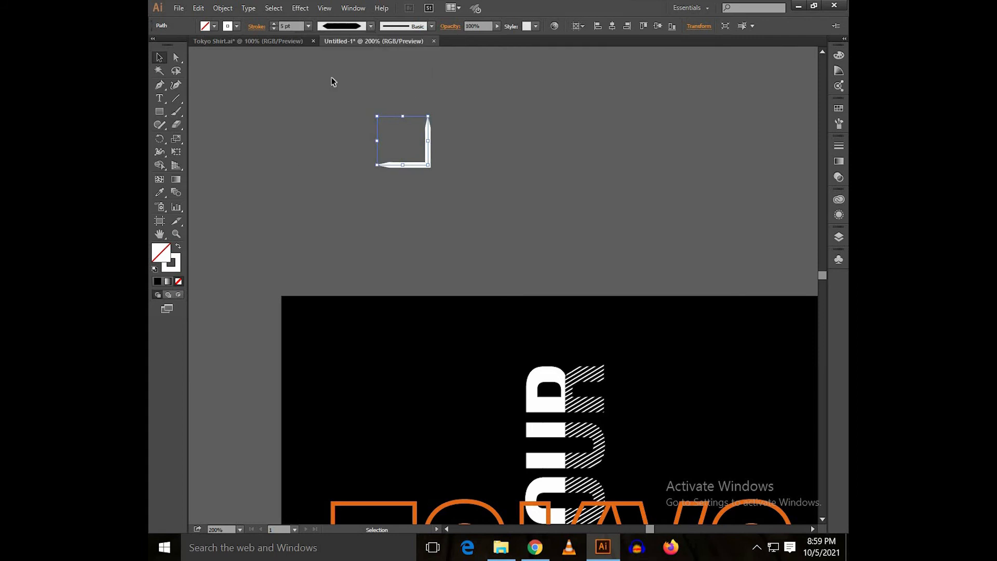
scroll(300, 26, "up", 1)
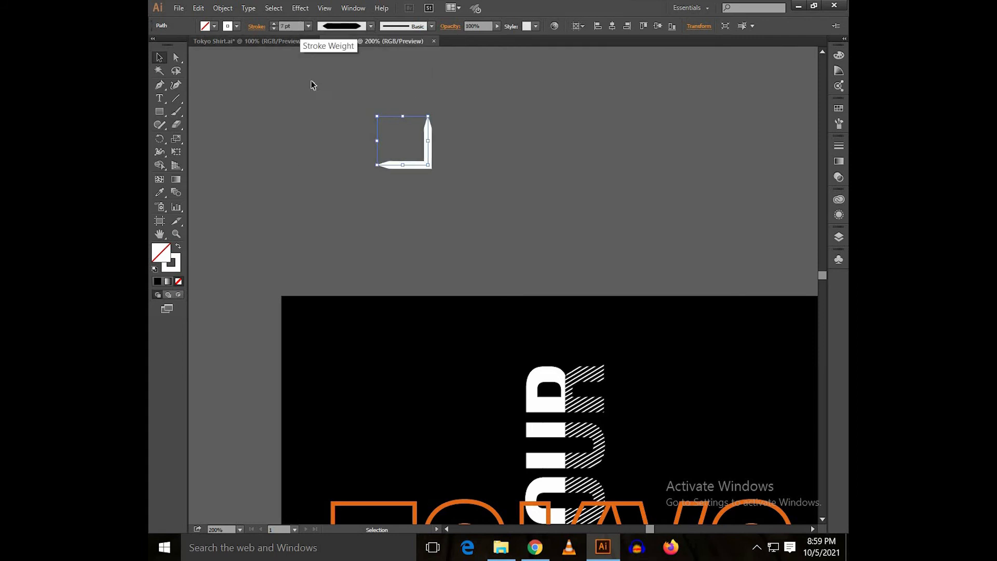
Paste the corner bracket onto the black square and place it above TOKYO, to the left of SUPERIOUR.
left_click_drag(472, 194, 488, 176)
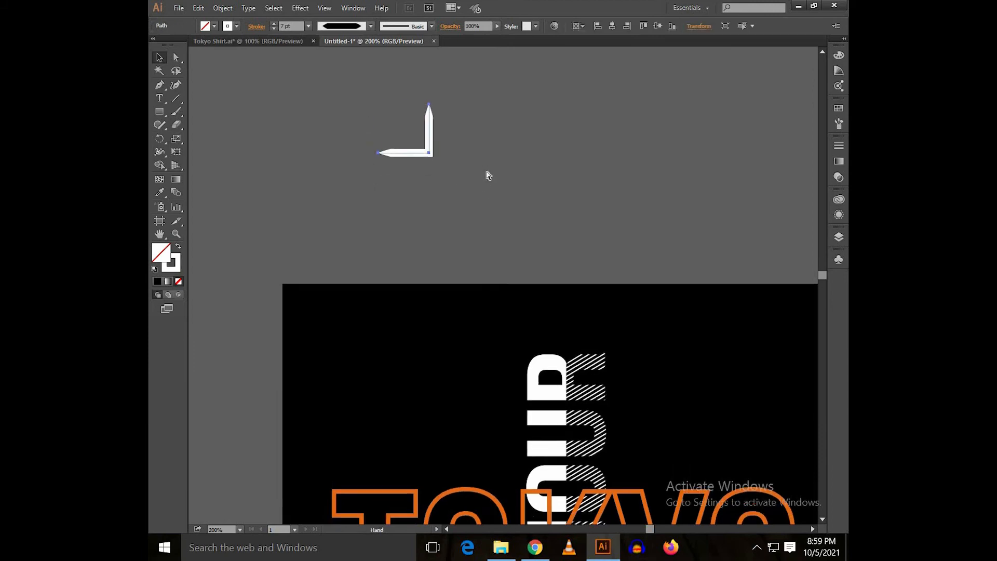
left_click_drag(498, 214, 467, 115)
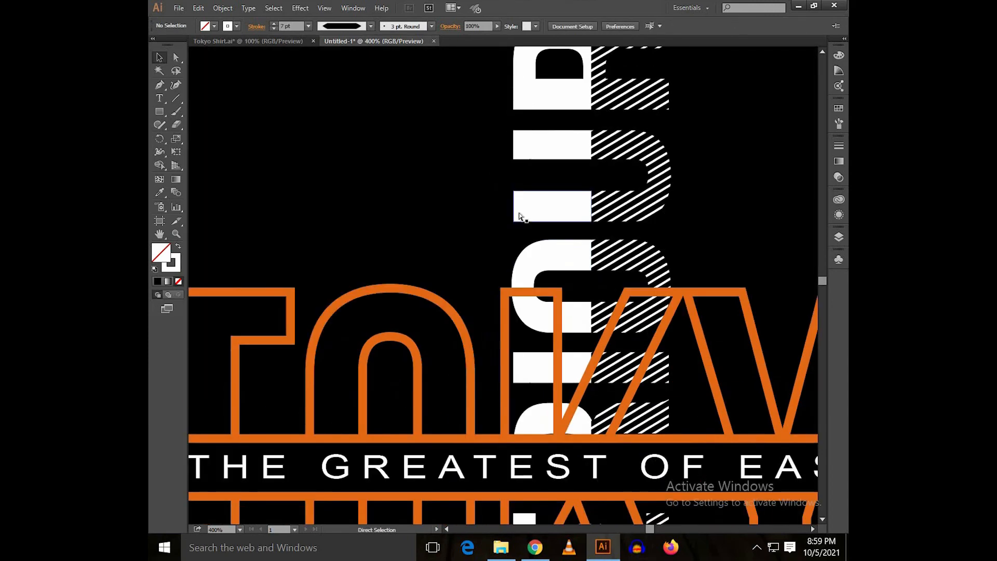
key("ctrl+v")
left_click_drag(494, 197, 526, 289)
left_click_drag(585, 425, 494, 331)
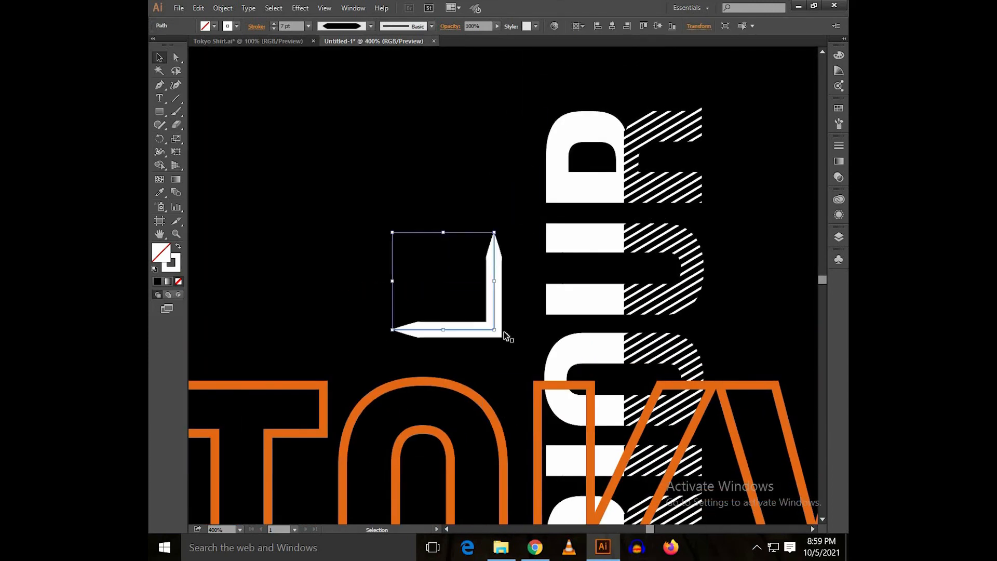
Enlarge the corner bracket around its centre by about a third and set its stroke to 6 pt.
mouse_move(375, 216)
left_mouse_down()
mouse_move(514, 340)
mouse_move(510, 306)
left_mouse_up()
scroll(281, 24, "down", 1)
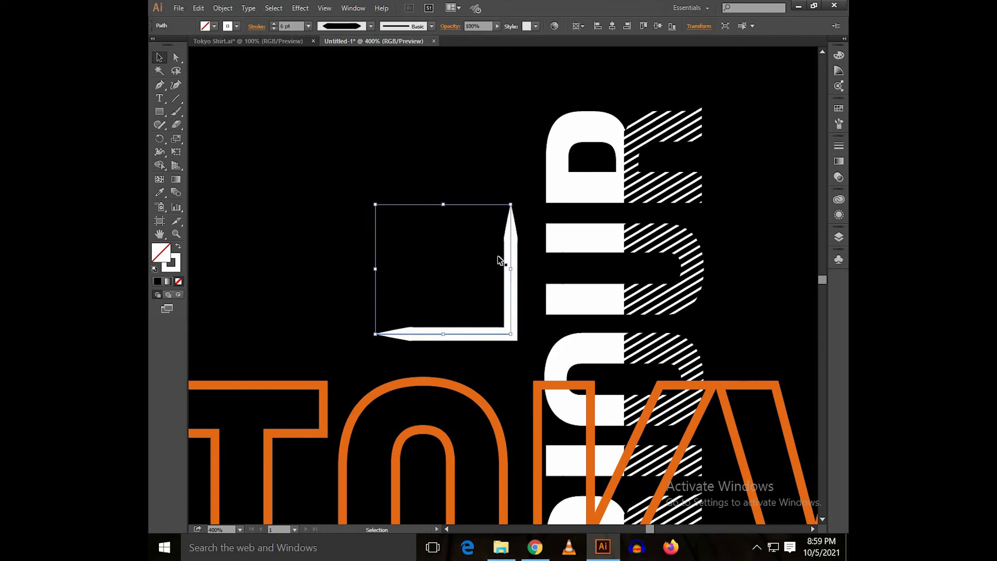
Place a vertically mirrored copy of the corner bracket below TOKYO, in line with the upper one, and group the two brackets.
left_click_drag(510, 288, 504, 434)
scroll(535, 289, "down", 2)
scroll(512, 278, "up", 2)
scroll(512, 278, "down", 2)
left_click(506, 125, "shift")
left_click(574, 26)
left_click(506, 55)
left_click_drag(482, 267, 450, 304)
key("ctrl+g")
Copy the bracket pair to the other side of SUPERIOUR, reflect it horizontally, and nudge it closer until both gaps to the lettering match.
left_click_drag(466, 400, 599, 412)
right_click(599, 411)
left_click(722, 503)
left_click(543, 285)
key("Left")
key("Left")
key("Left")
key("Left")
key("Left")
key("Left")
key("Left")
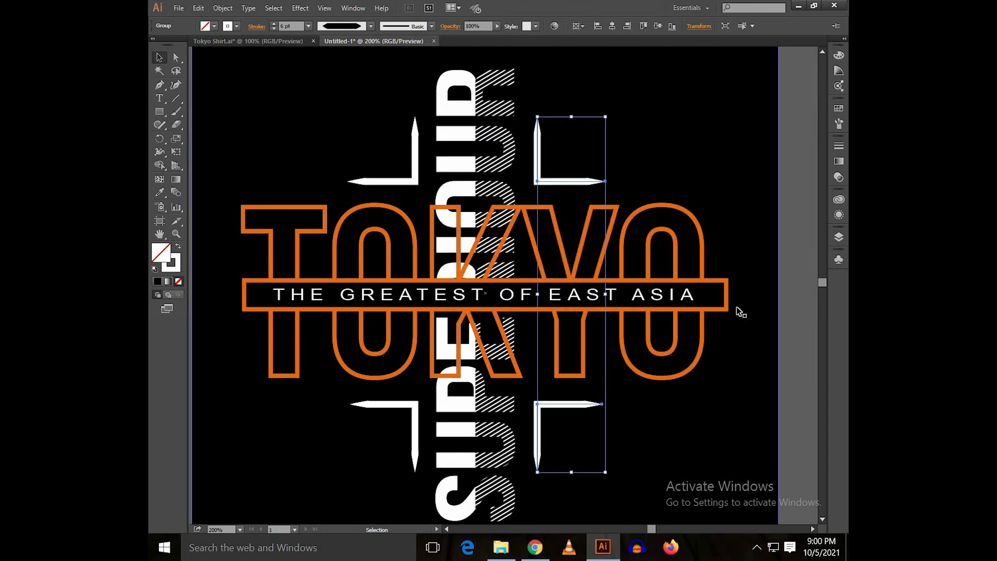
left_click(791, 264)
scroll(726, 263, "down", 4)
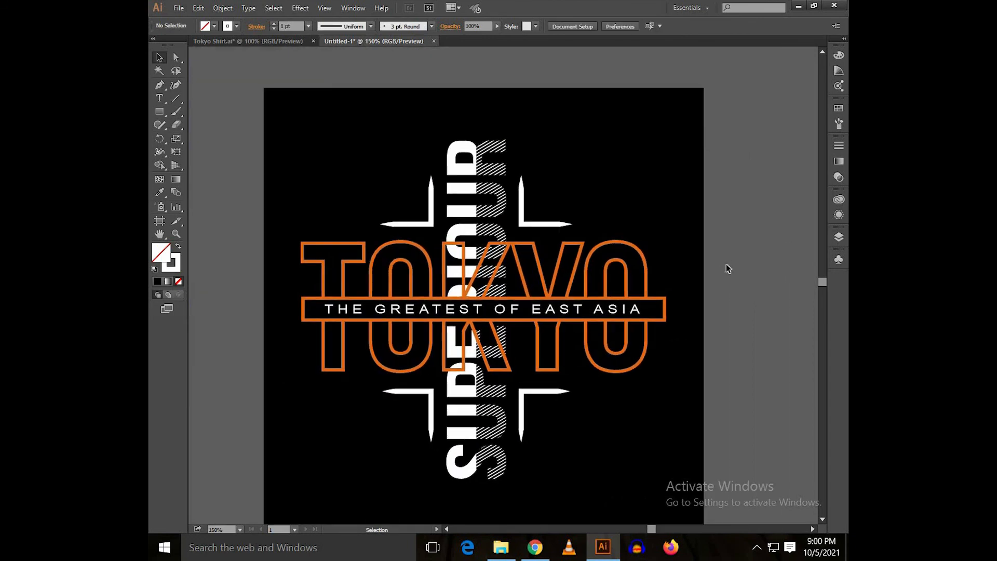
left_click_drag(729, 232, 671, 236)
scroll(673, 240, "up", 1)
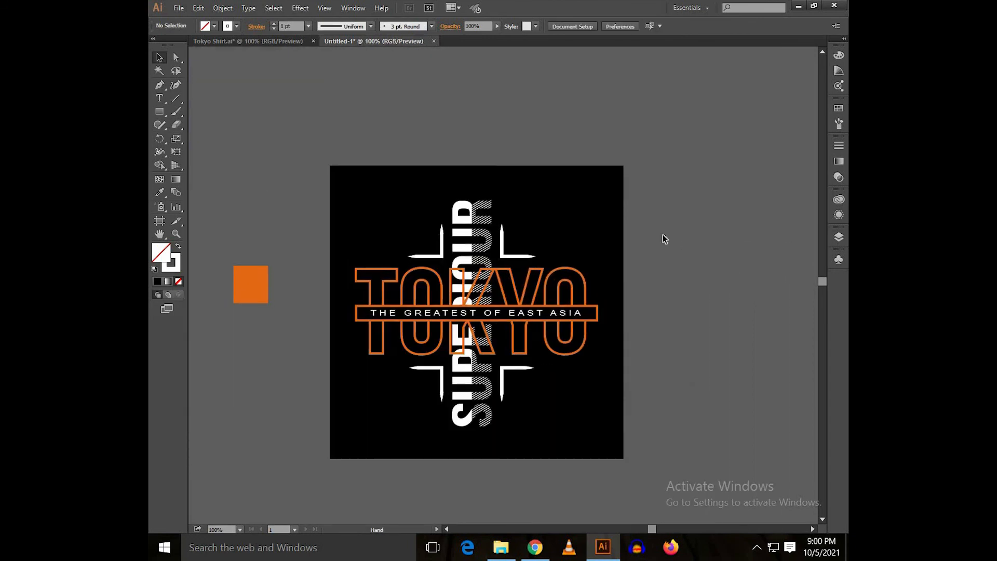